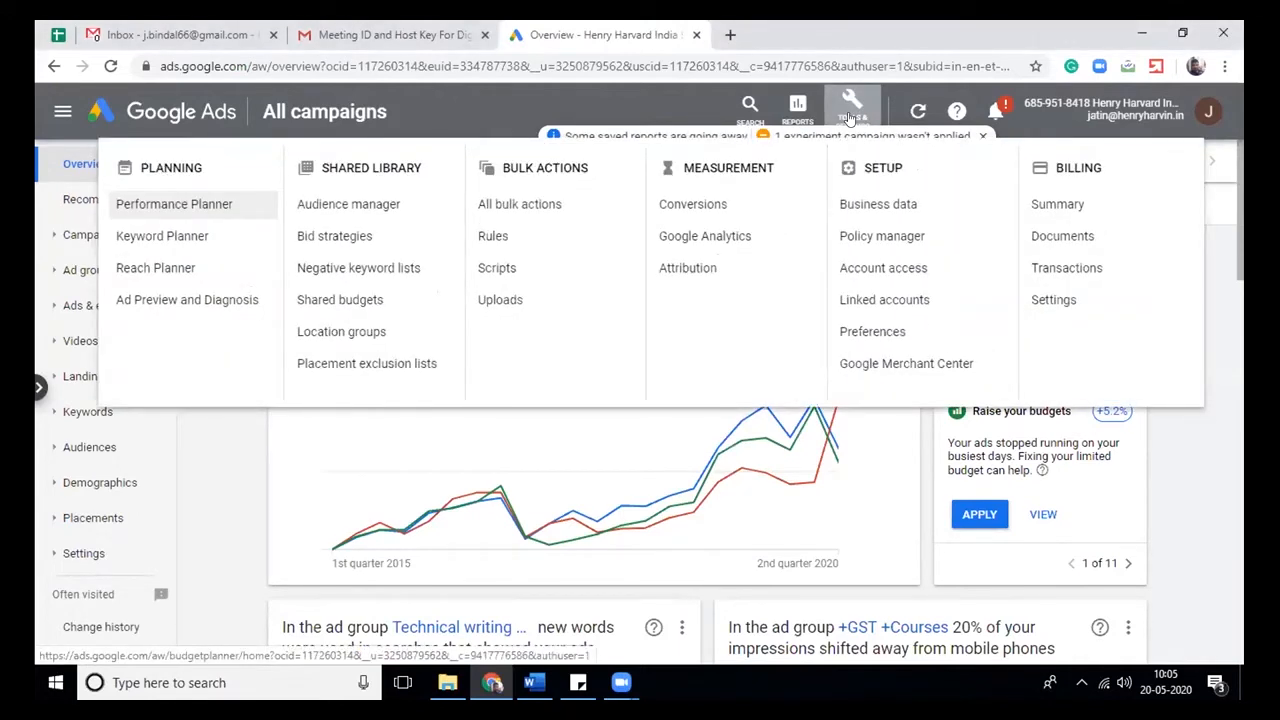
Open the Audience manager from the account's shared library tools
click(336, 203)
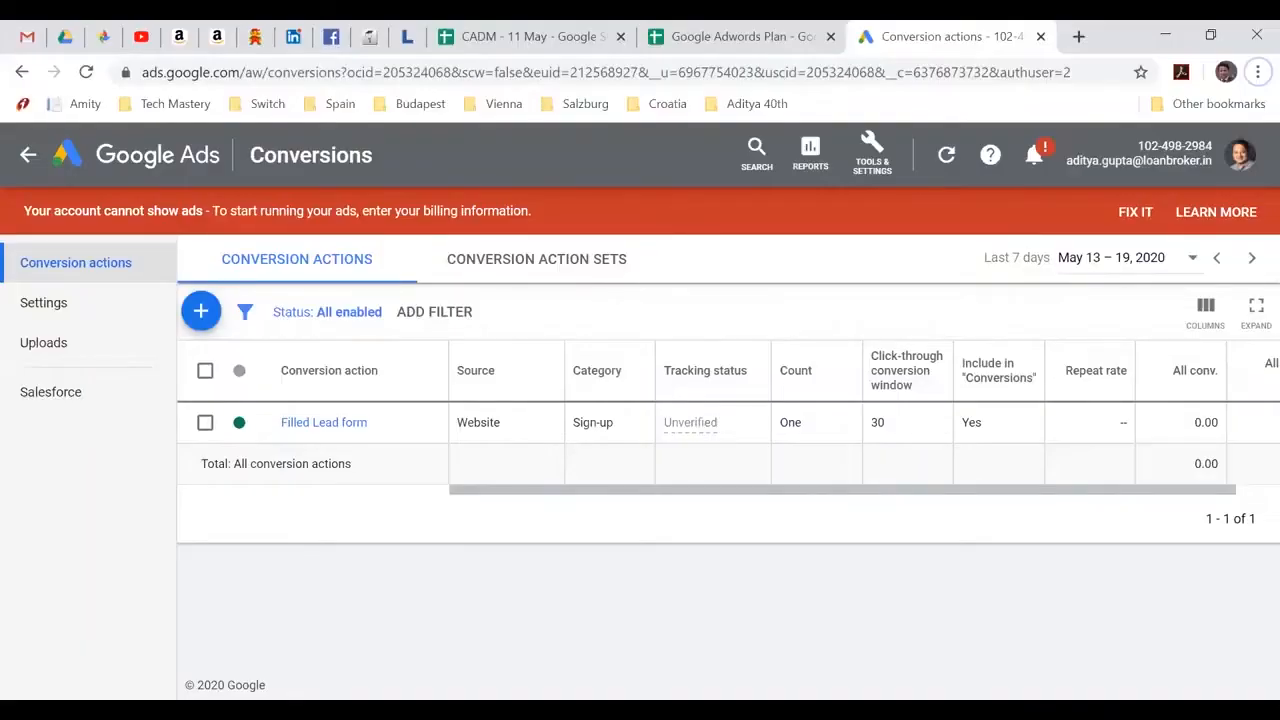
key(alt+Tab)
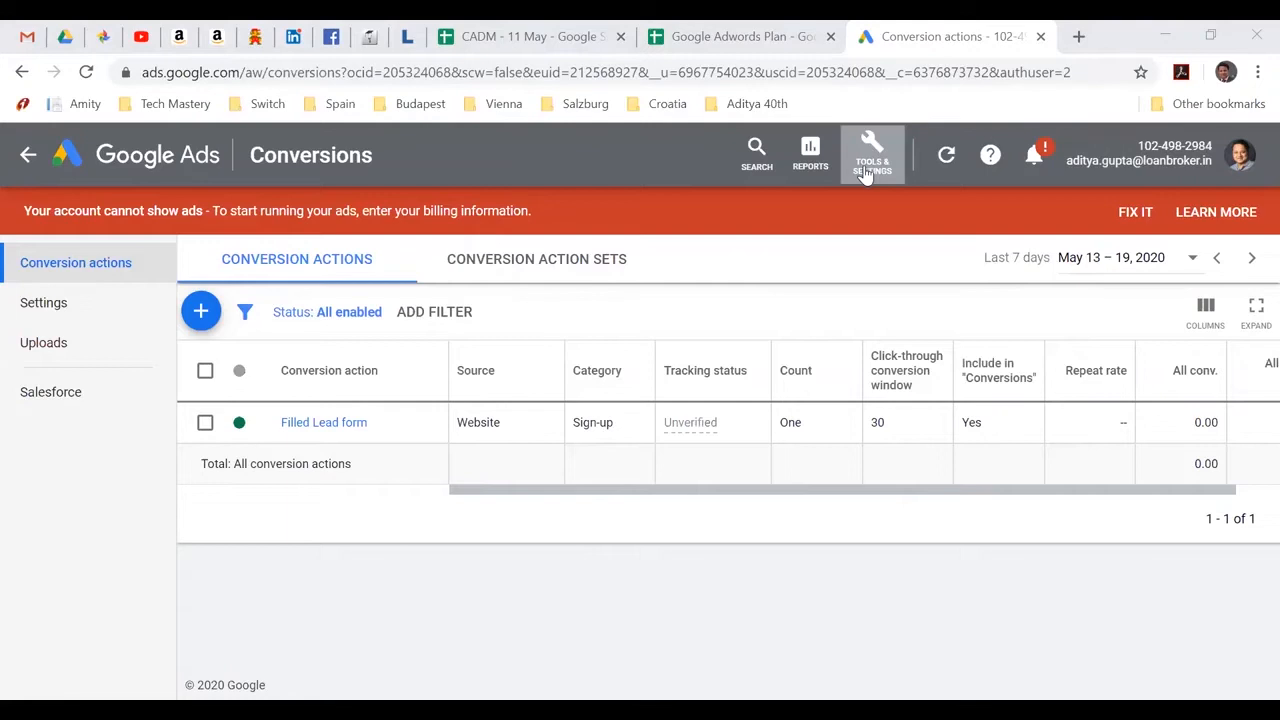
click(866, 172)
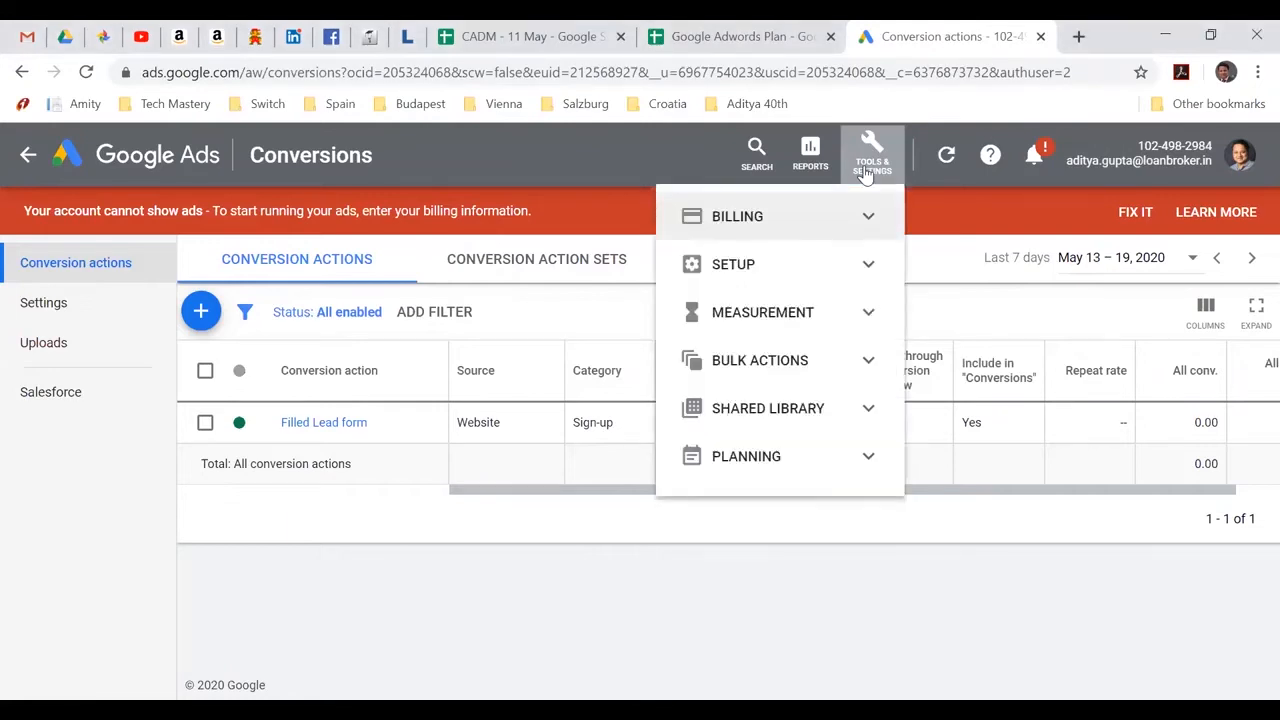
click(776, 468)
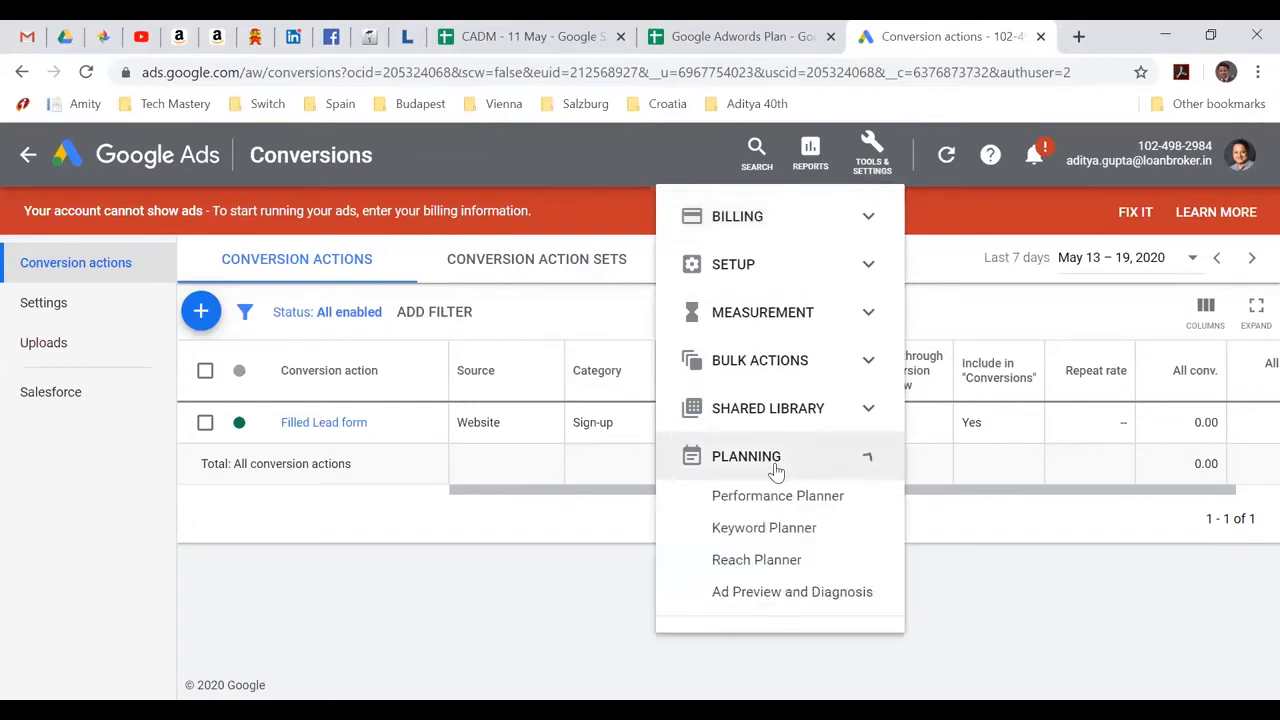
click(794, 411)
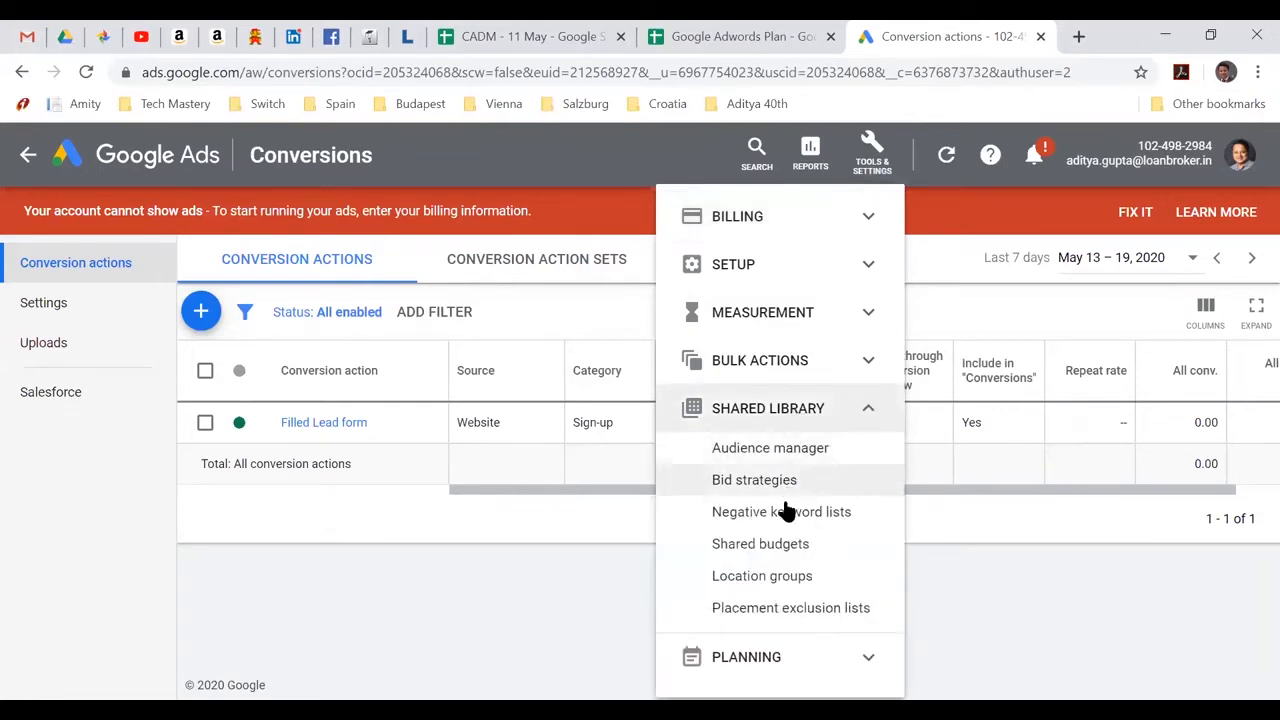
click(790, 458)
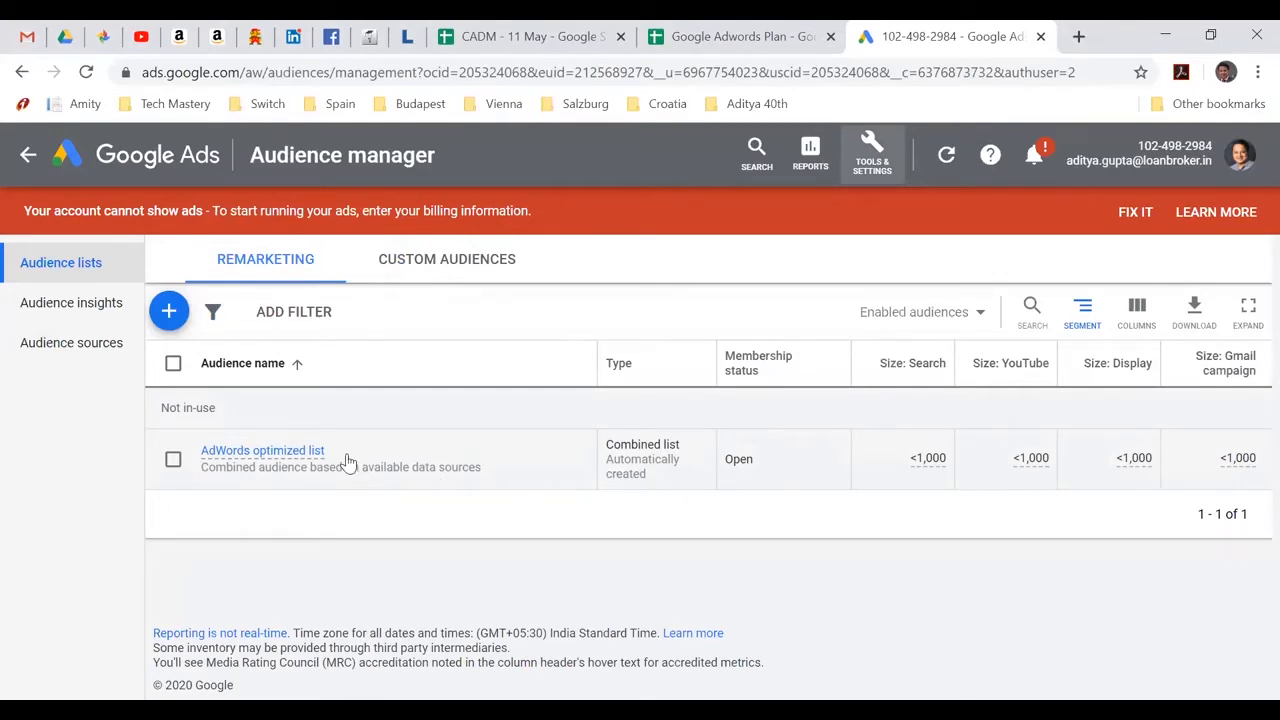
Open the AdWords optimized list and examine its details, including membership, eligibility, network sizes and audience use
mouse_move(287, 457)
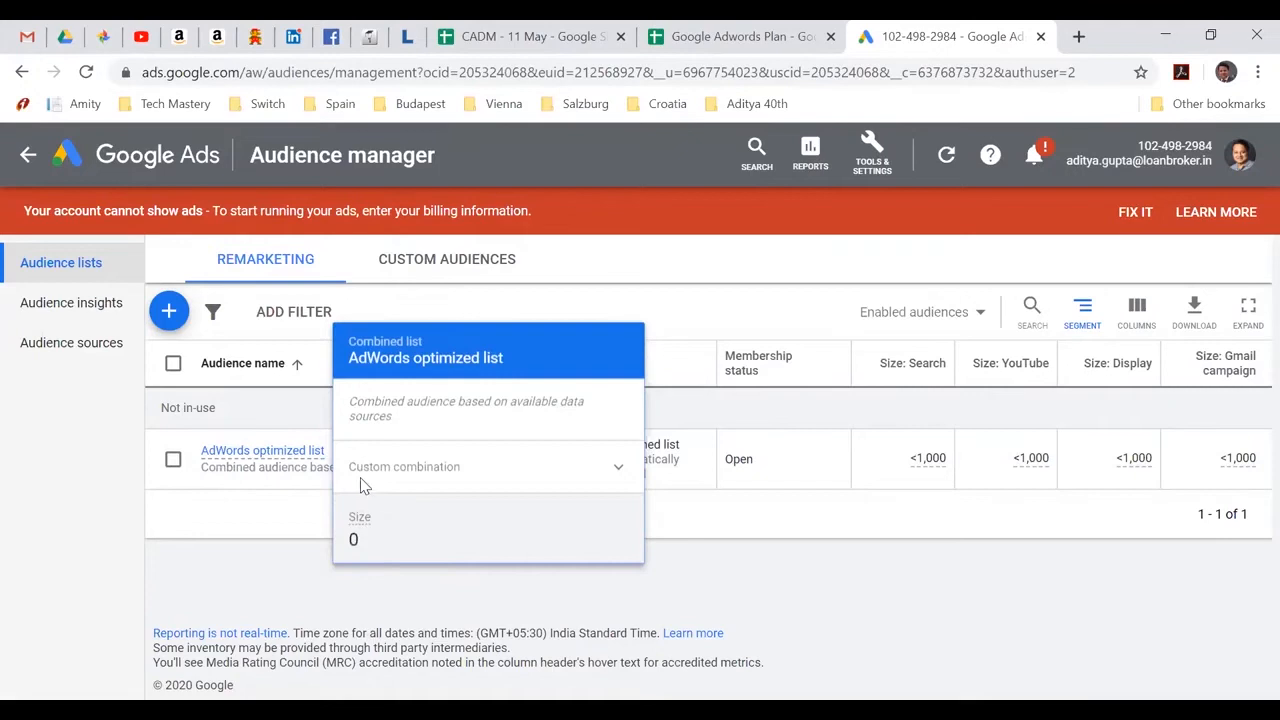
click(234, 452)
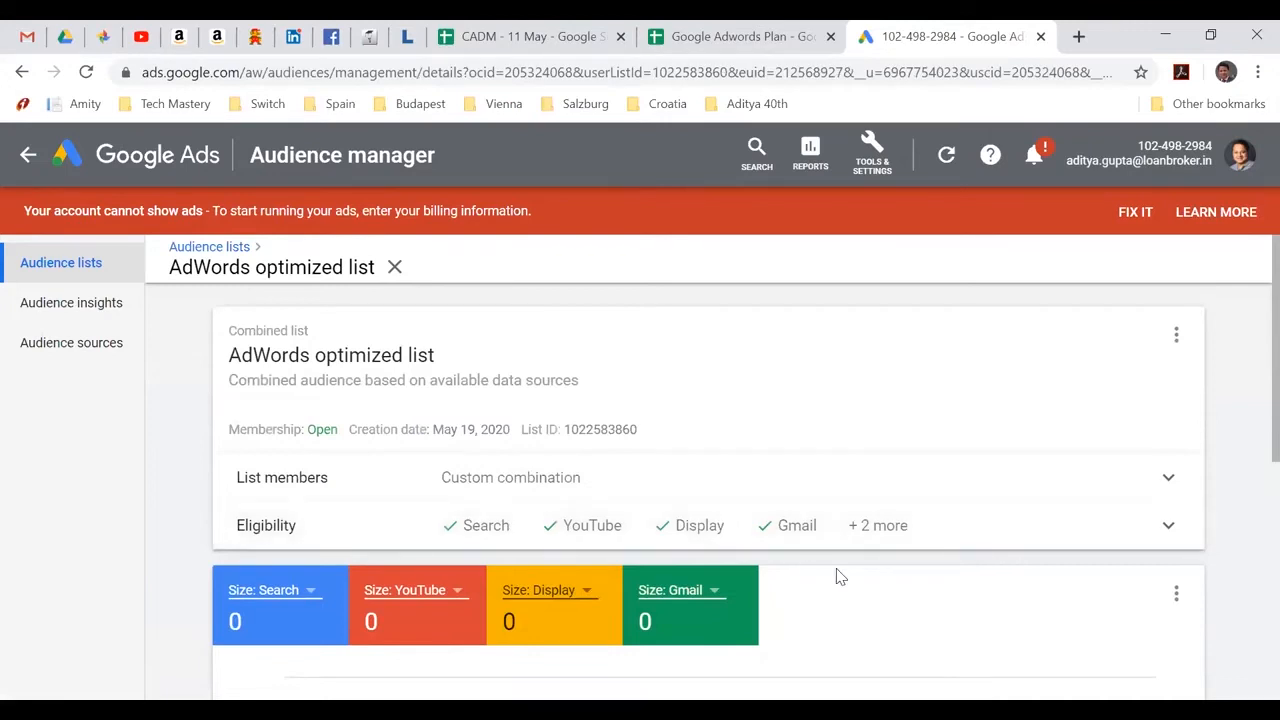
scroll(840, 577, down, 2)
scroll(840, 577, up, 2)
scroll(840, 577, down, 5)
scroll(840, 577, down, 1)
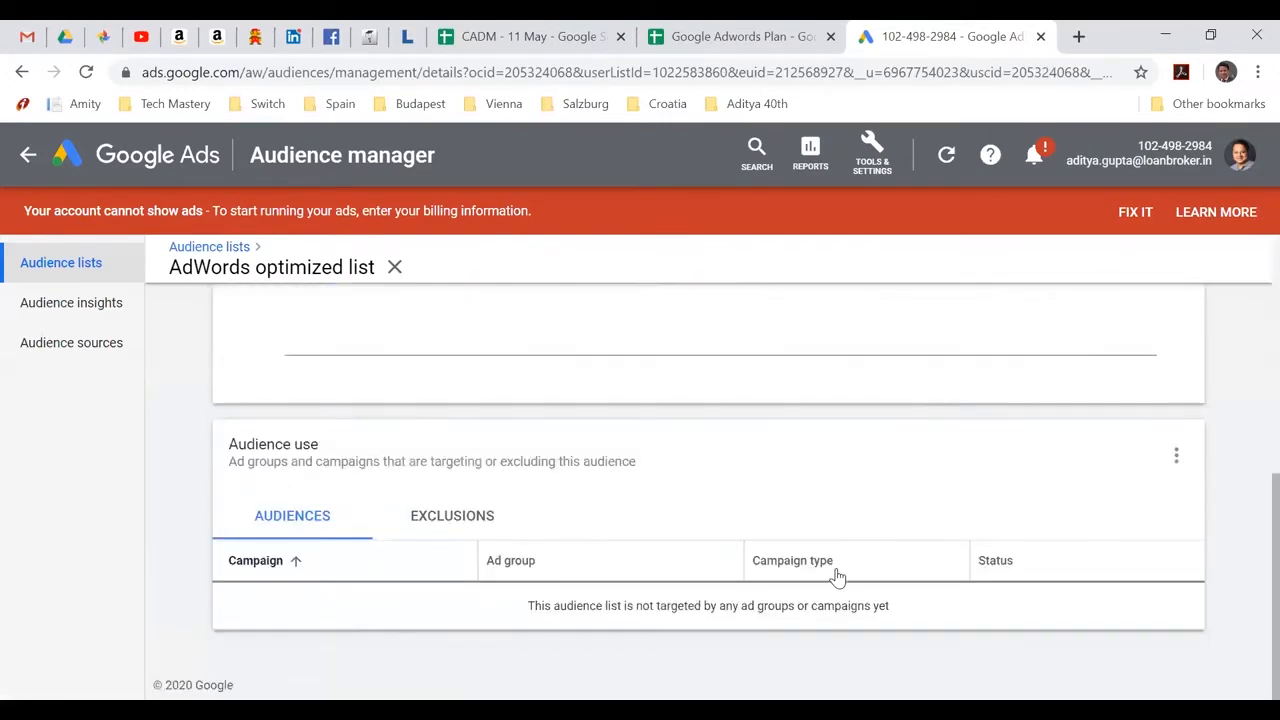
scroll(838, 577, up, 6)
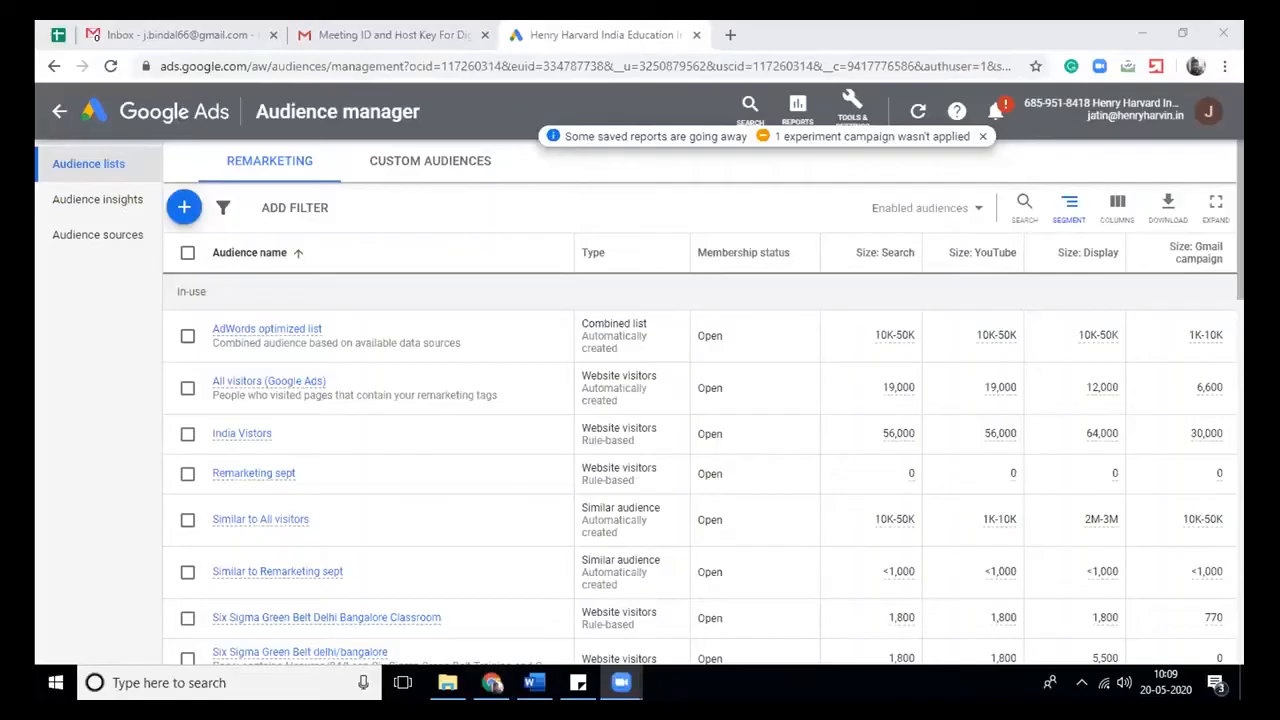
Open the Google Ads tag's details among the audience sources and start editing that source
click(100, 237)
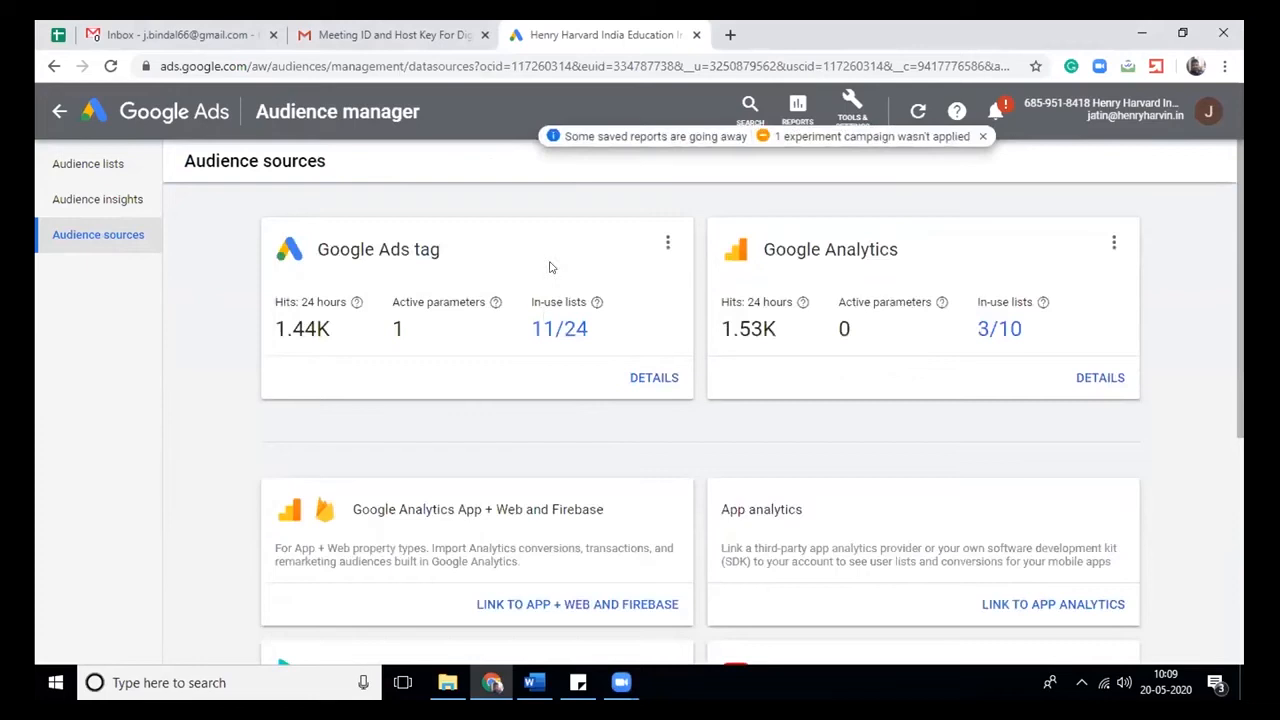
click(648, 385)
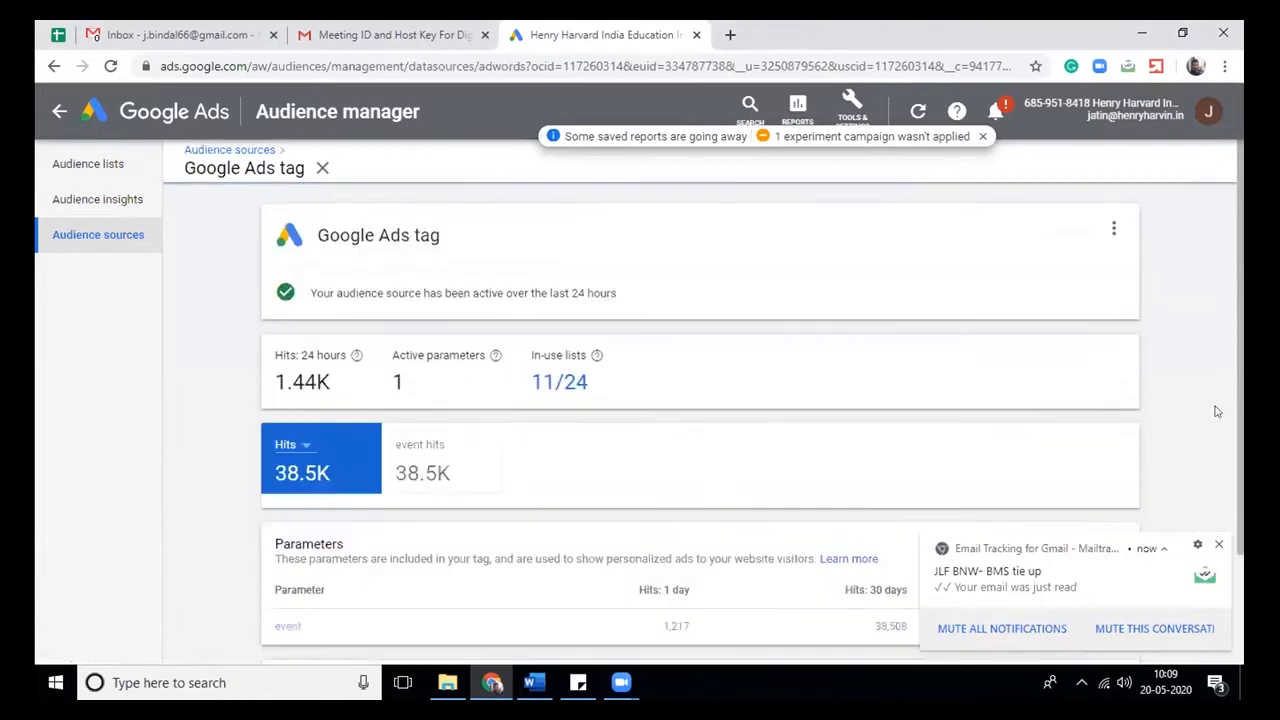
mouse_move(1241, 422)
mouse_down()
mouse_move(1241, 505)
mouse_move(1240, 430)
mouse_up()
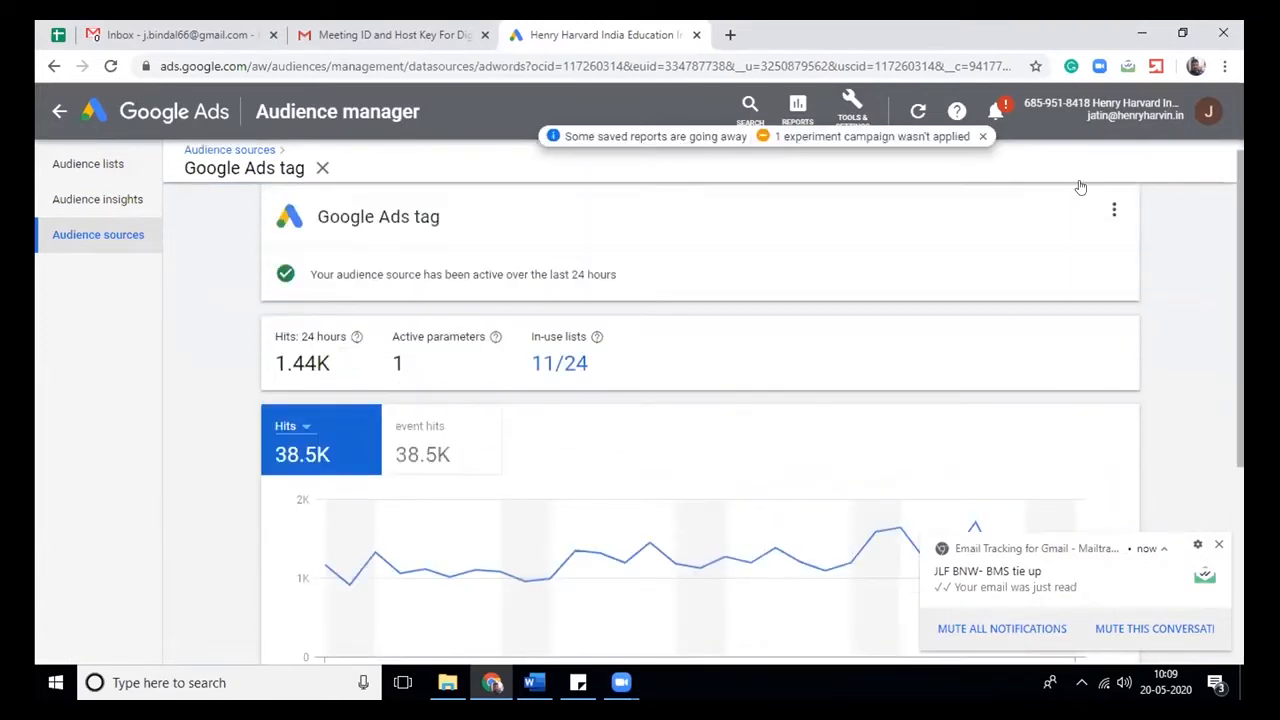
click(1112, 212)
click(1100, 212)
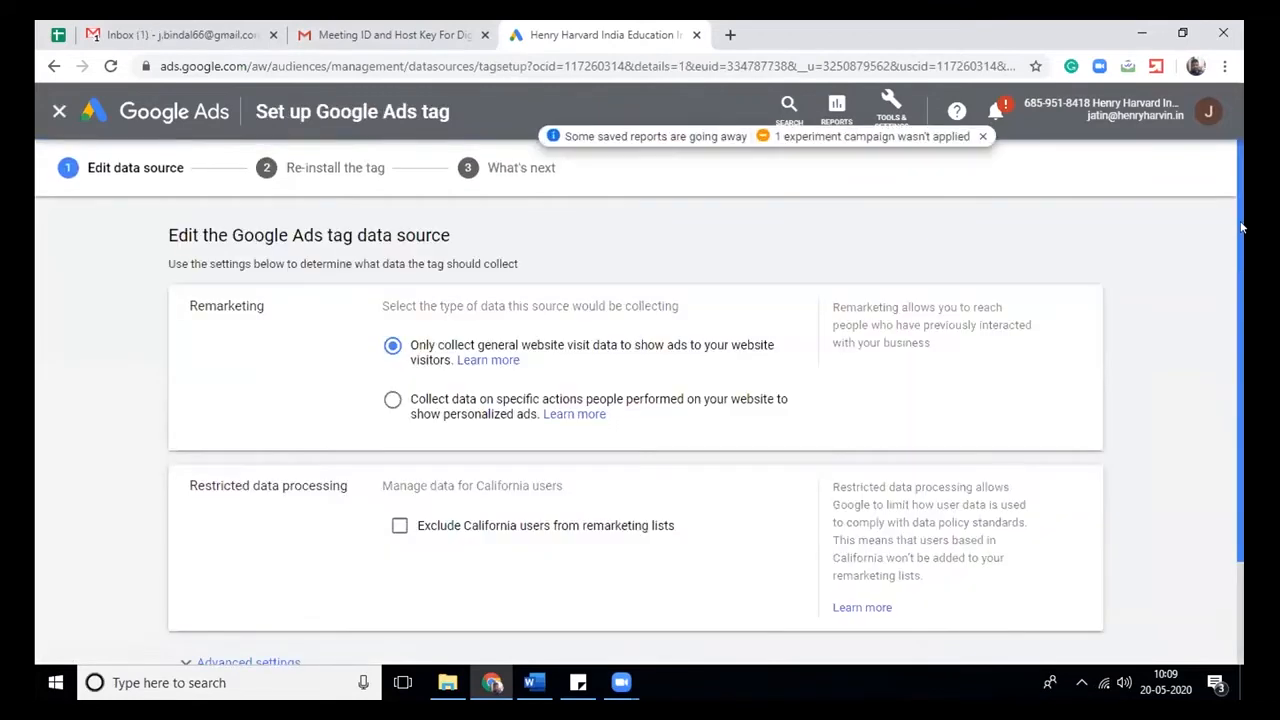
Expand the advanced settings of the Google Ads tag data source and save it with general website visit data collection
drag(1241, 227, 1240, 314)
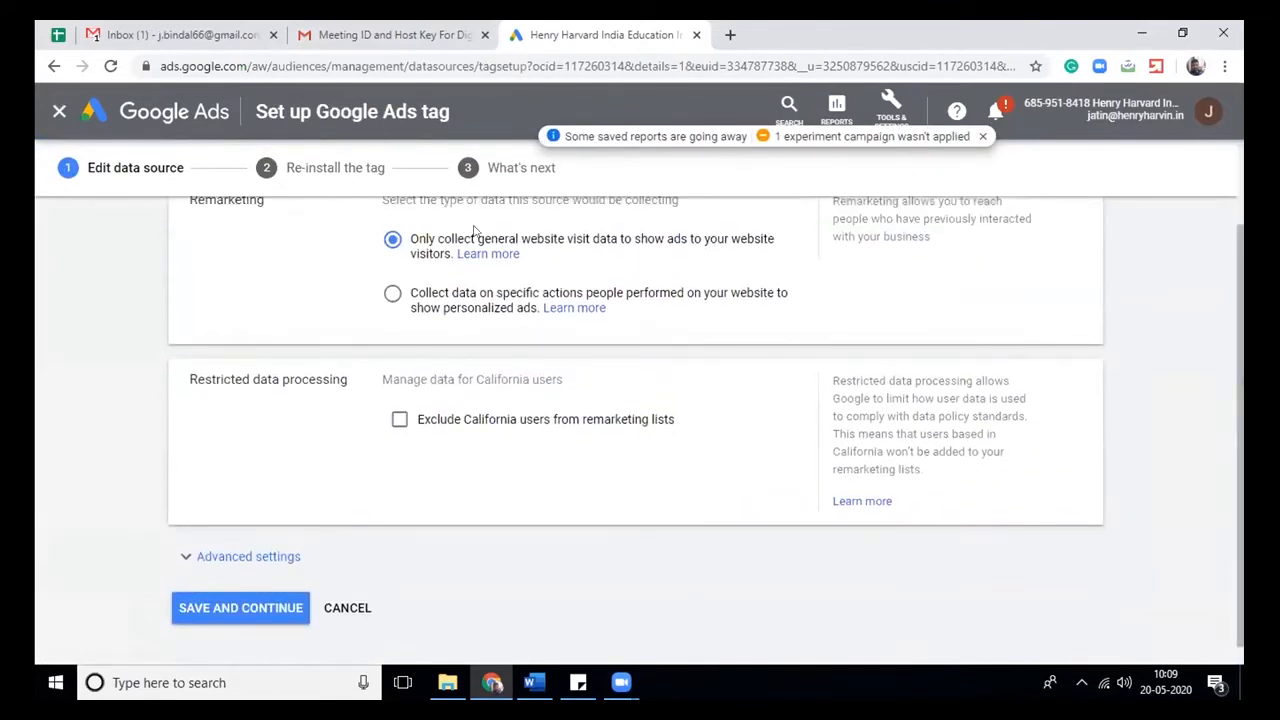
click(250, 556)
scroll(558, 468, down, 1)
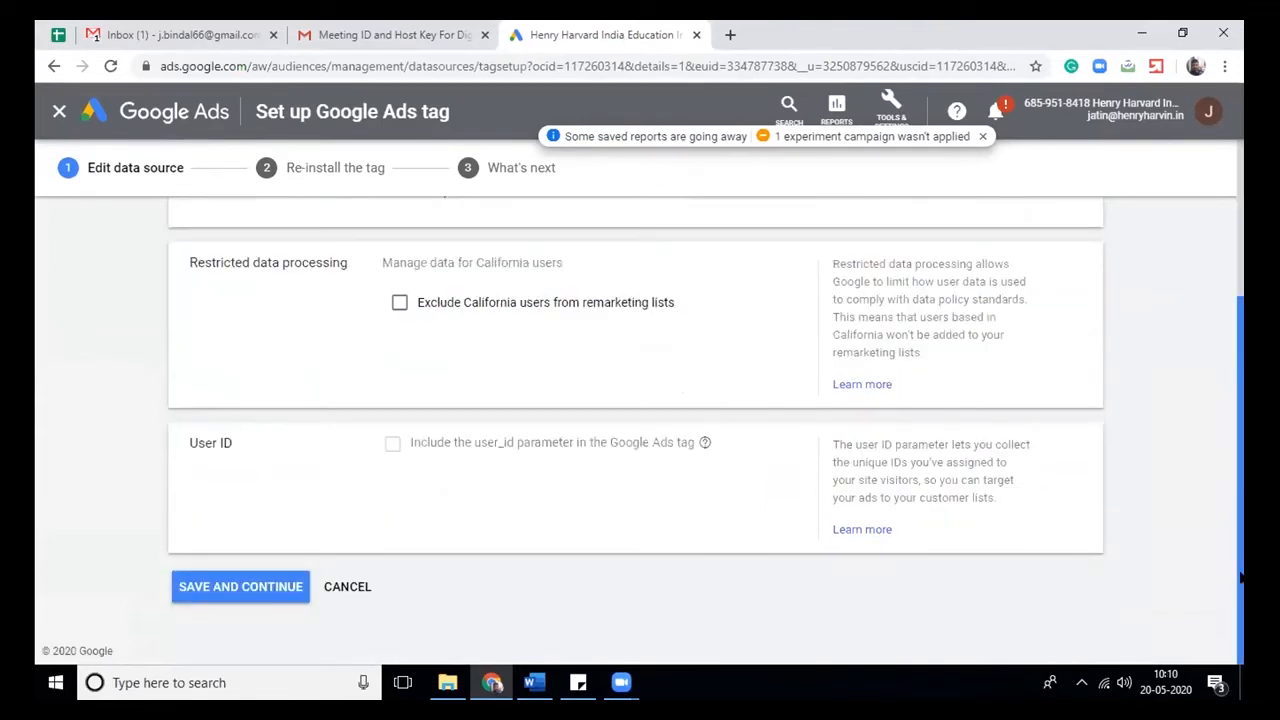
click(276, 586)
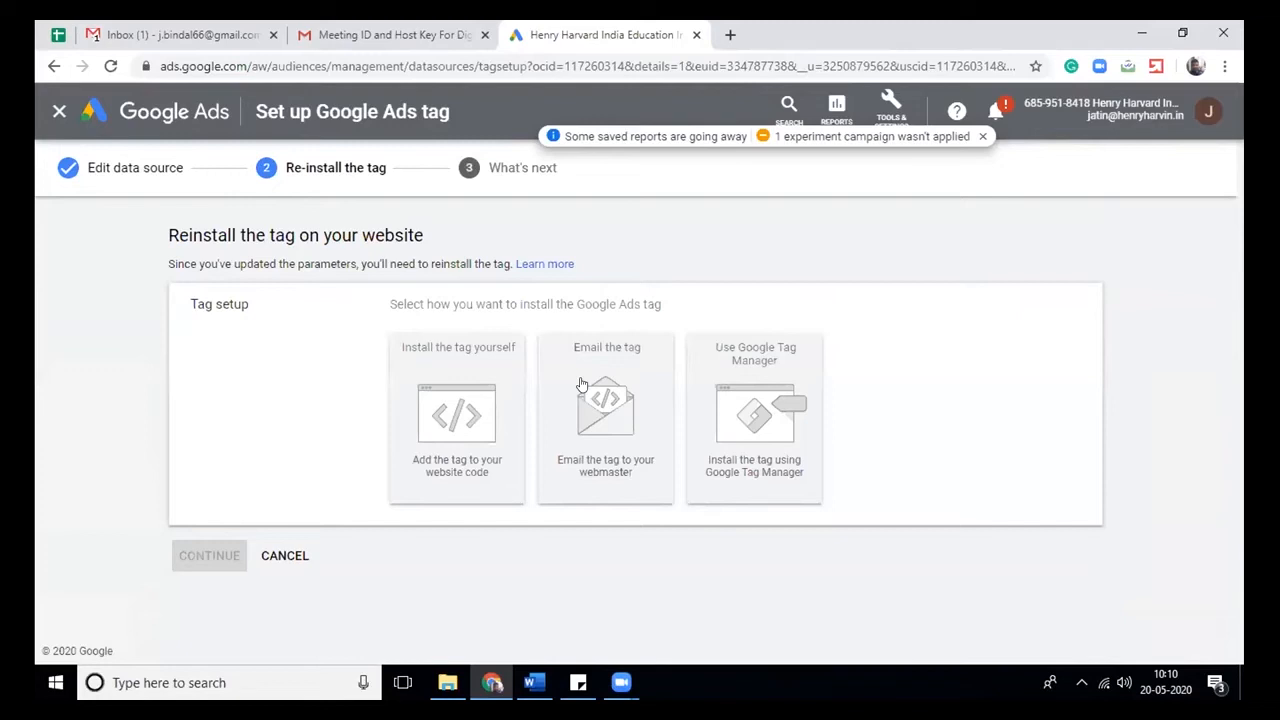
Choose to install the tag yourself and select the entire global site tag code
click(442, 394)
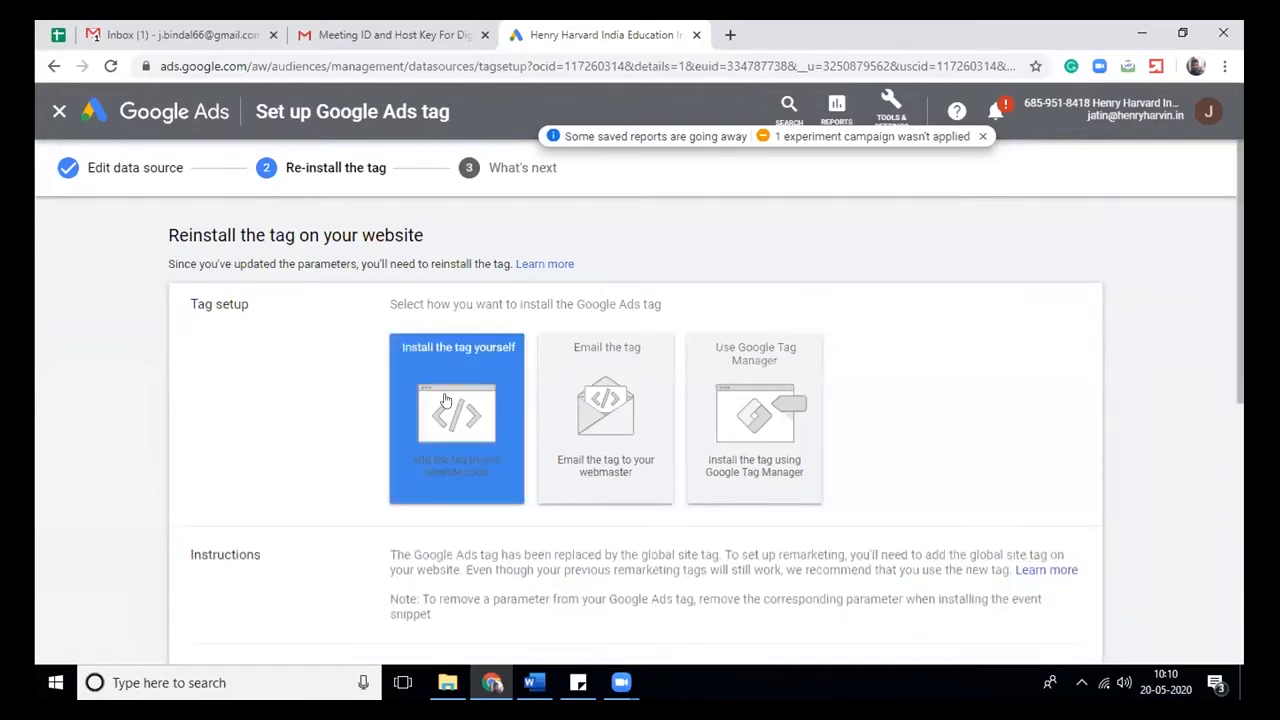
drag(1241, 454, 1240, 634)
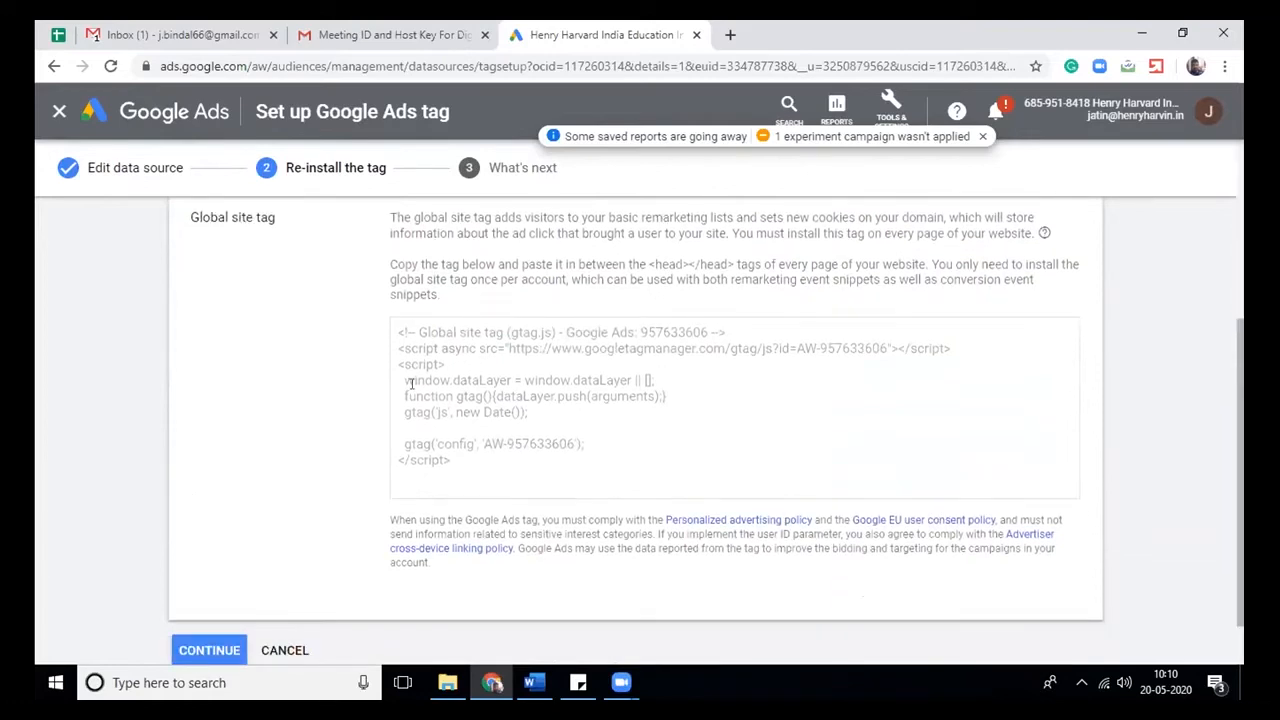
drag(403, 341, 489, 481)
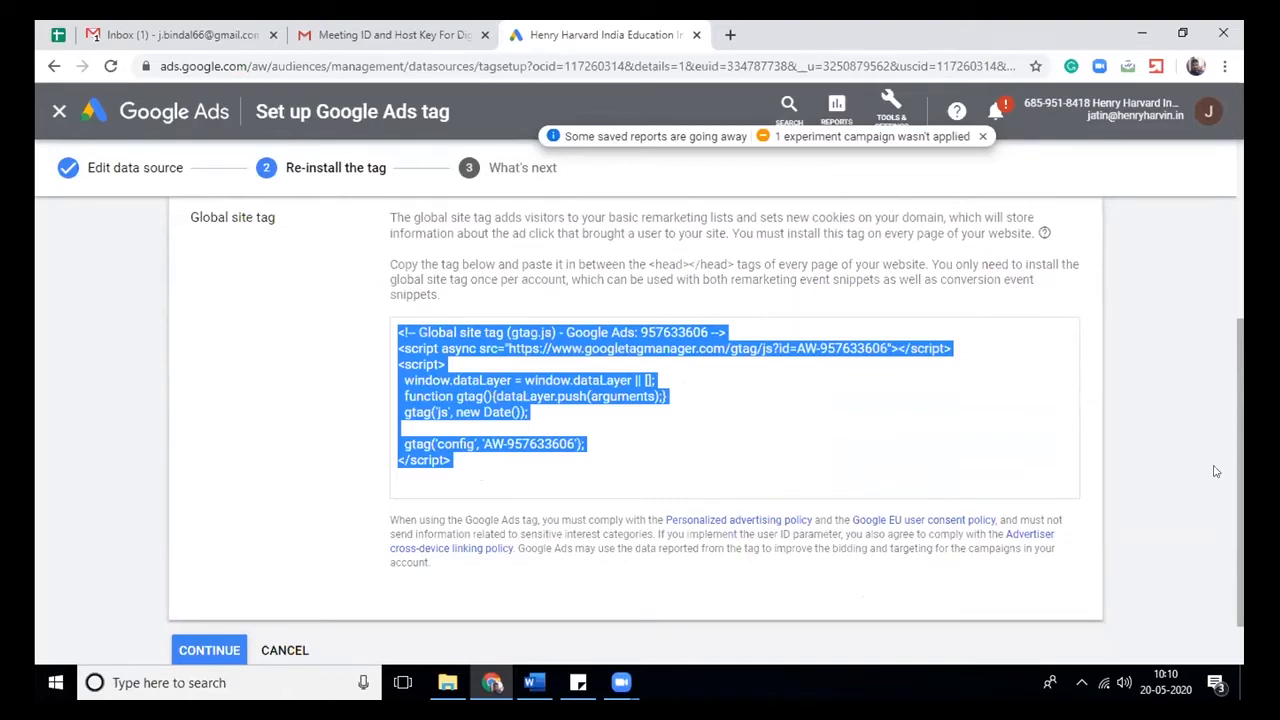
Continue past the tag installation instructions and finish the Google Ads tag setup
scroll(1242, 556, down, 1)
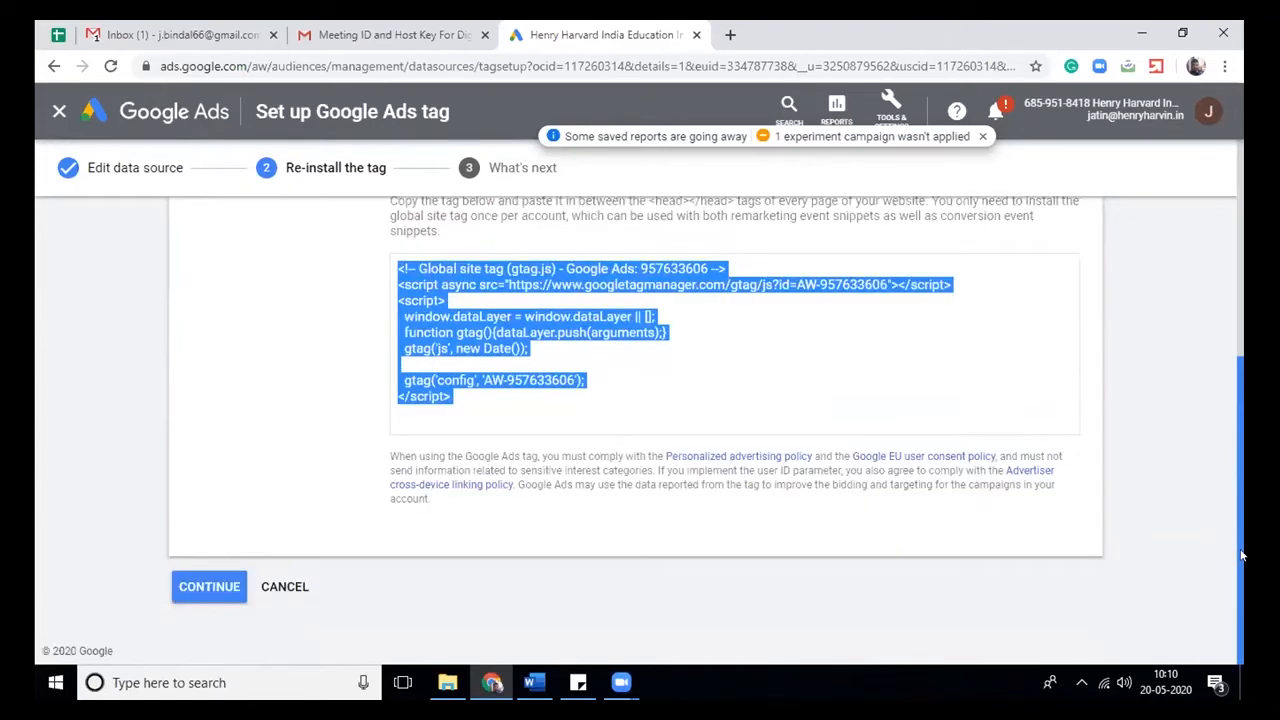
click(634, 586)
click(233, 575)
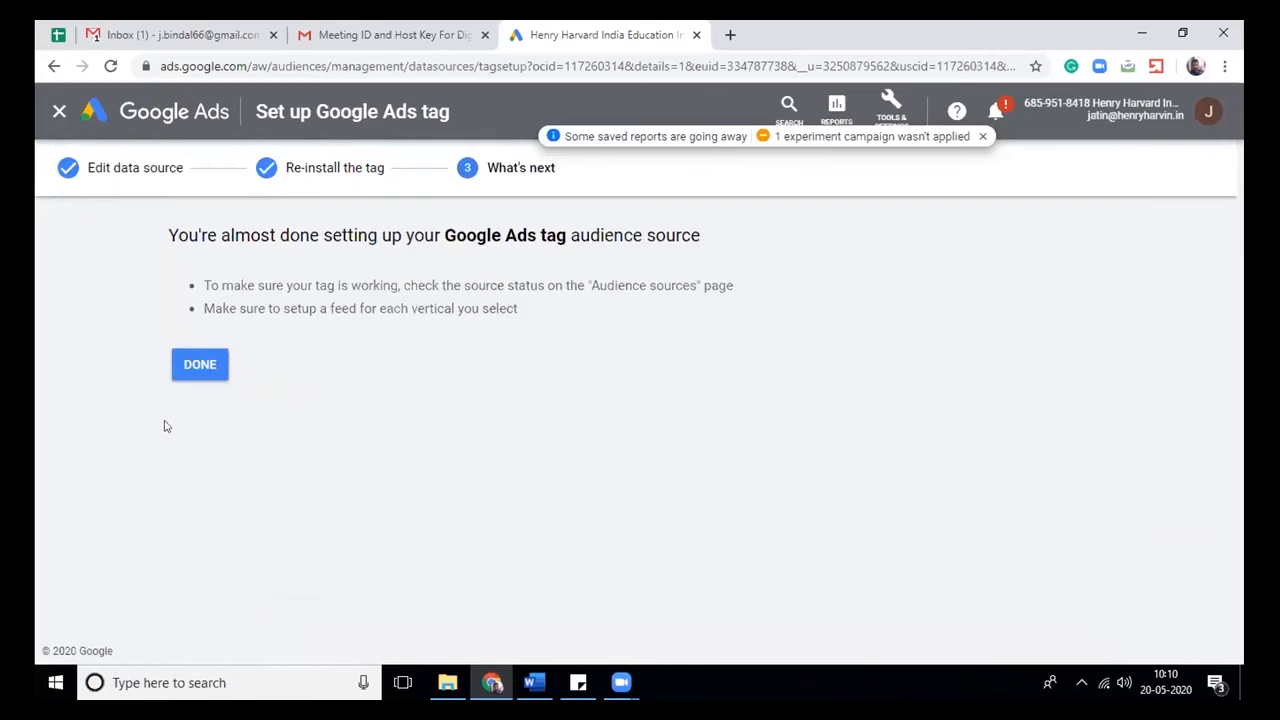
click(210, 360)
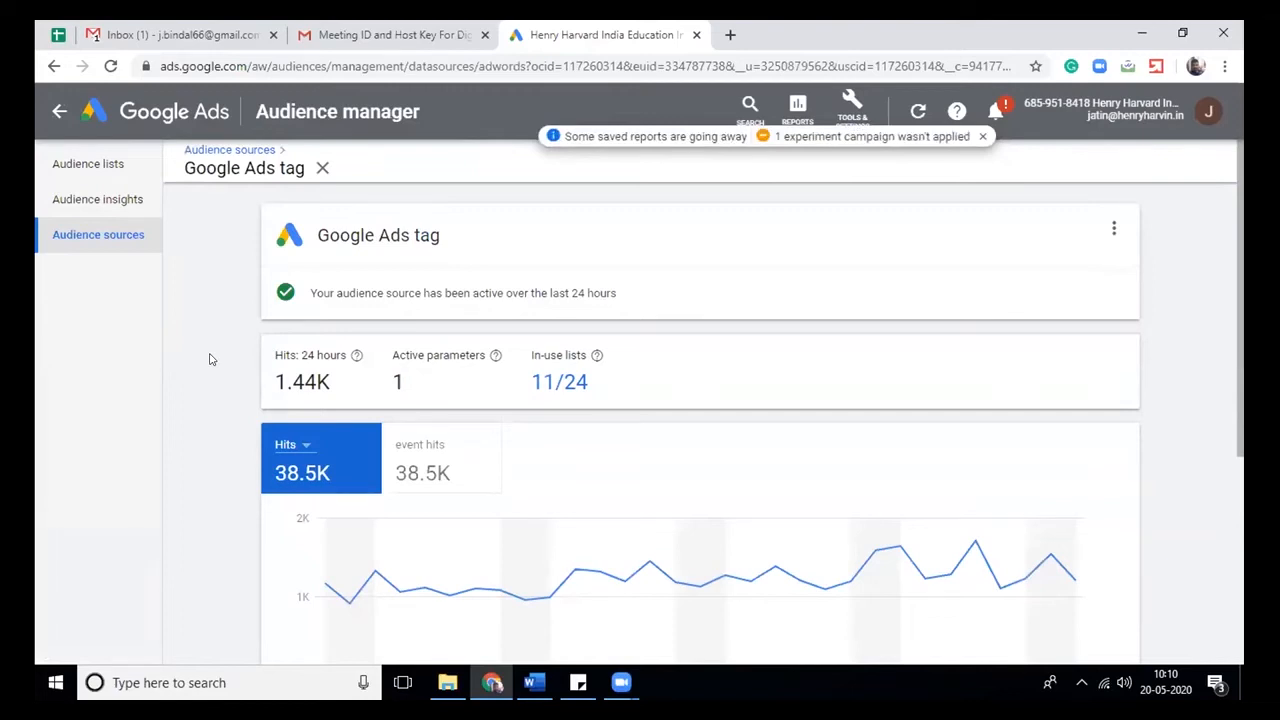
Start a new website visitors audience in the audience lists and review the list member types, keeping Visitors of a page
click(95, 163)
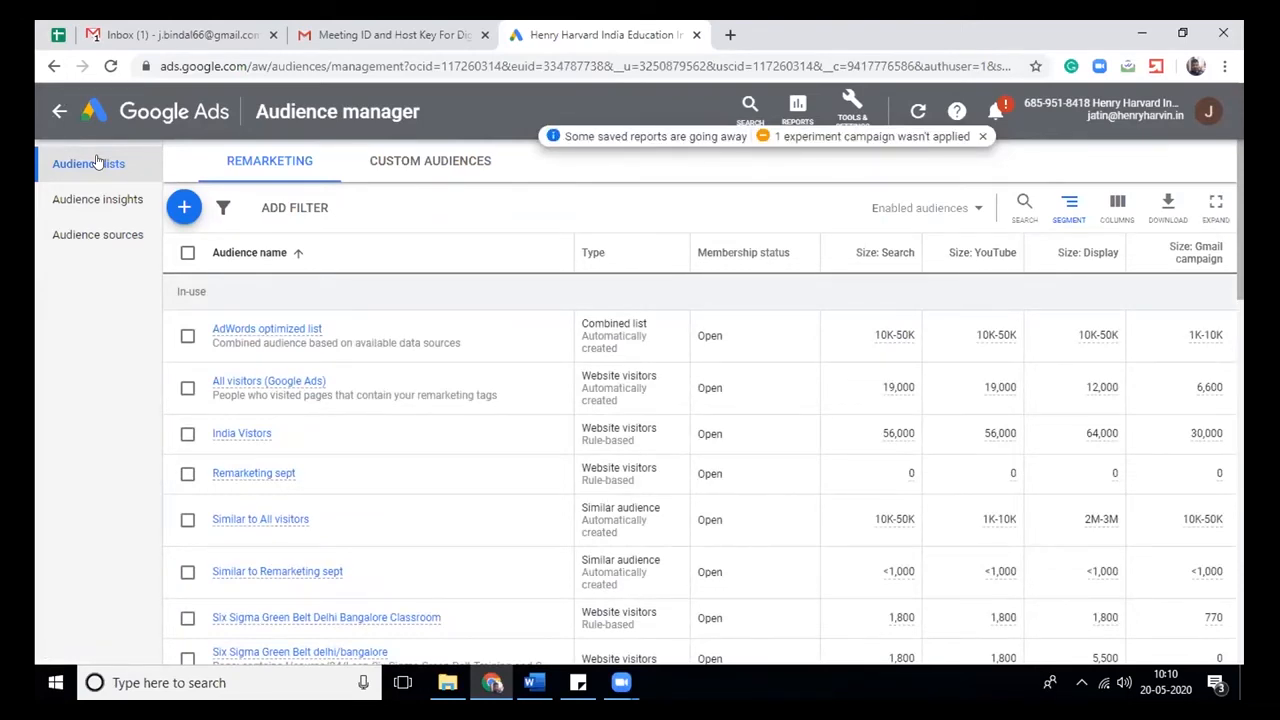
click(184, 207)
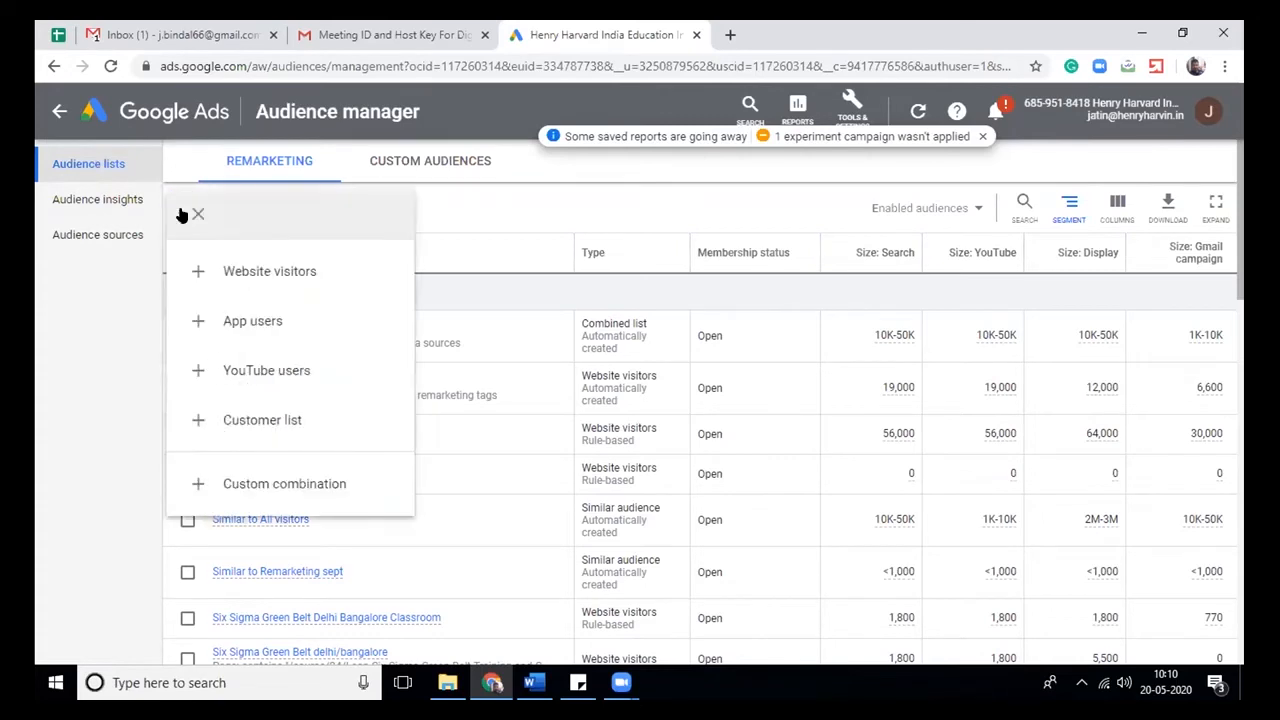
click(300, 273)
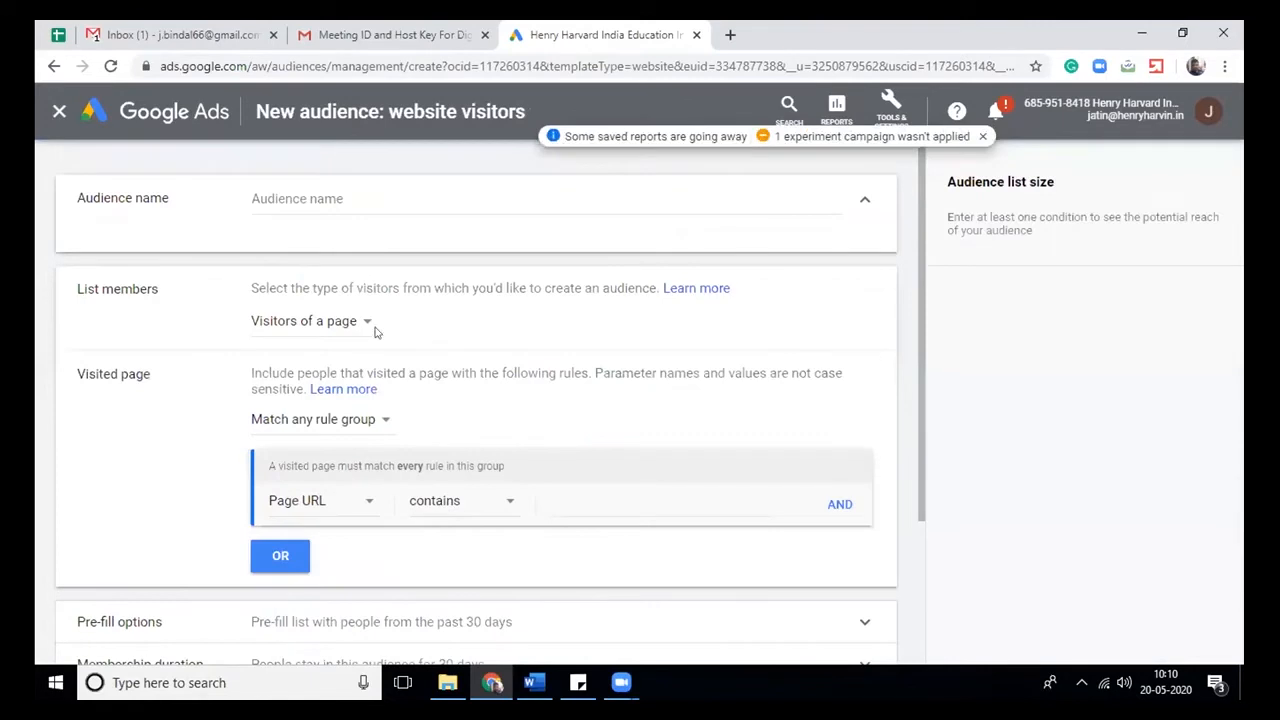
click(365, 326)
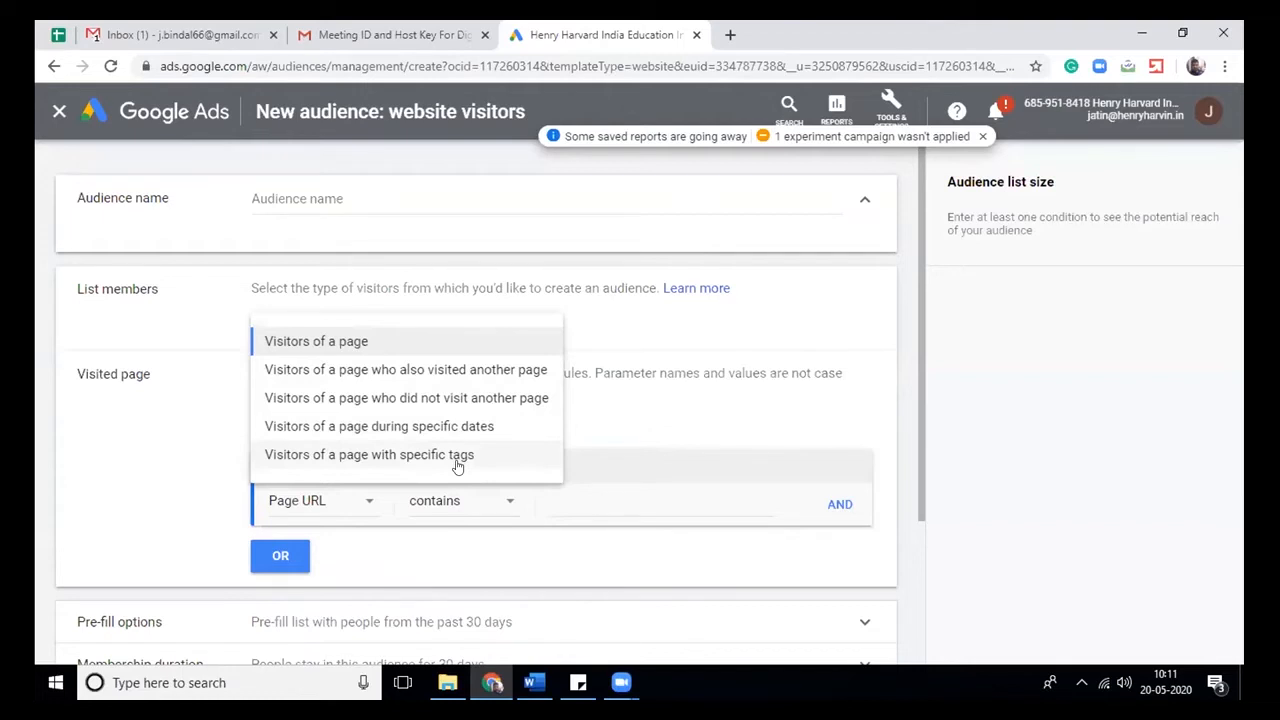
click(667, 431)
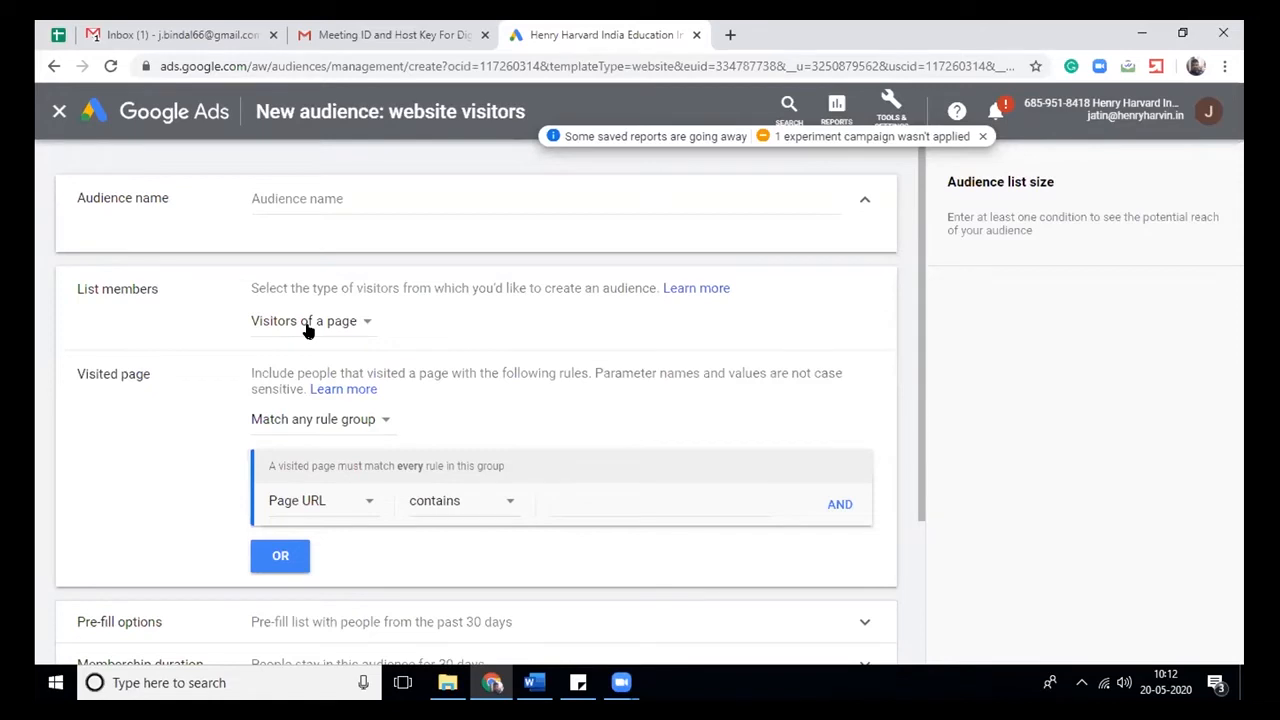
Open the Lean Six Sigma Green Belt course page on henryharvin.com in a new browser tab and select its URL
click(733, 34)
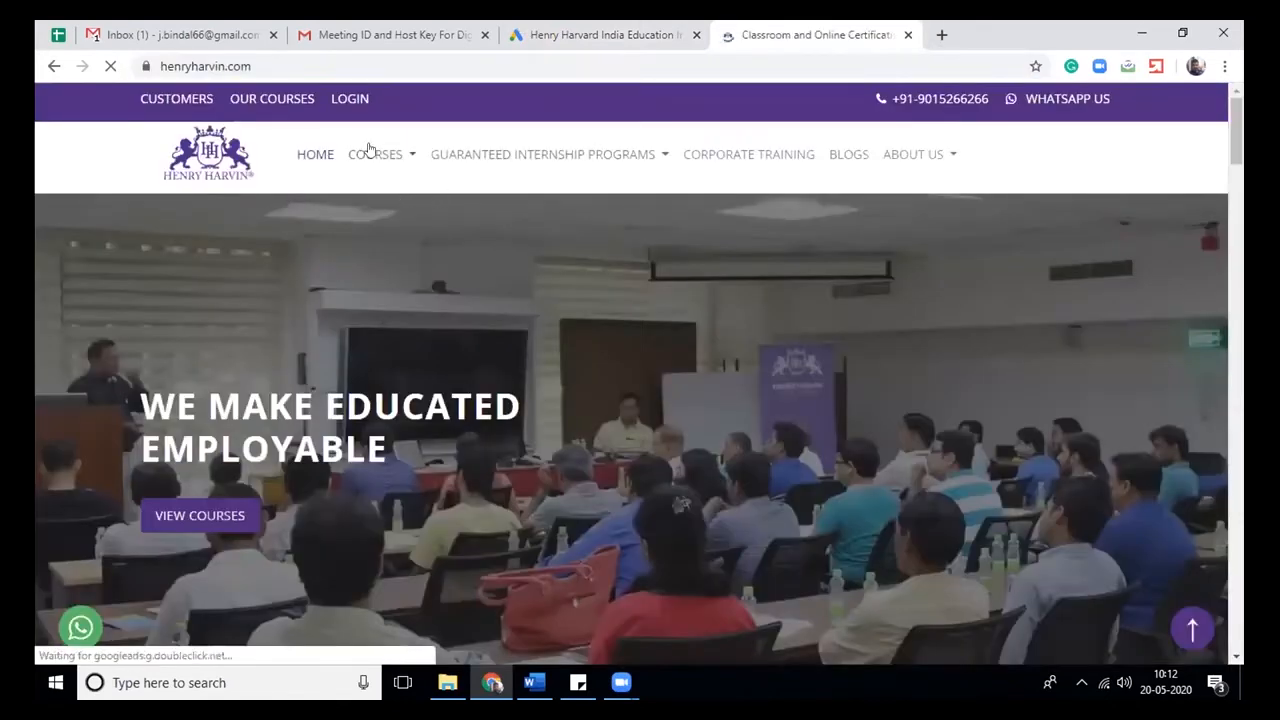
click(373, 156)
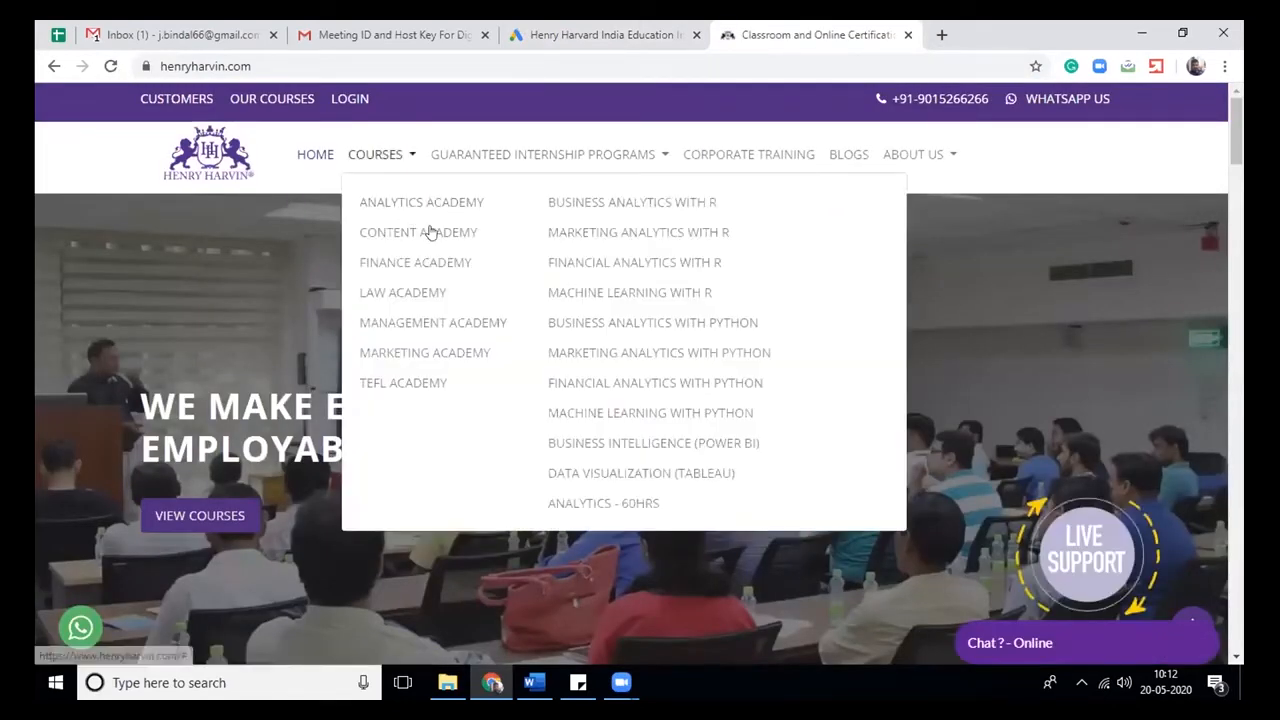
mouse_move(437, 232)
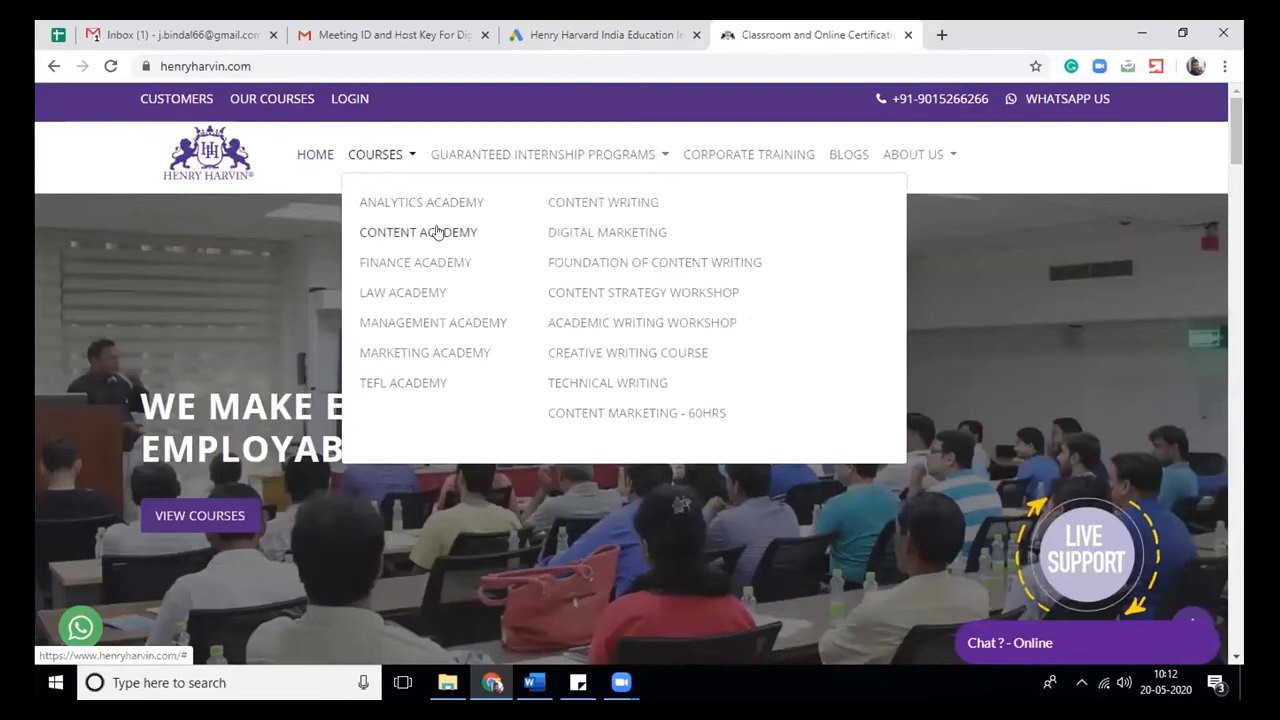
click(417, 325)
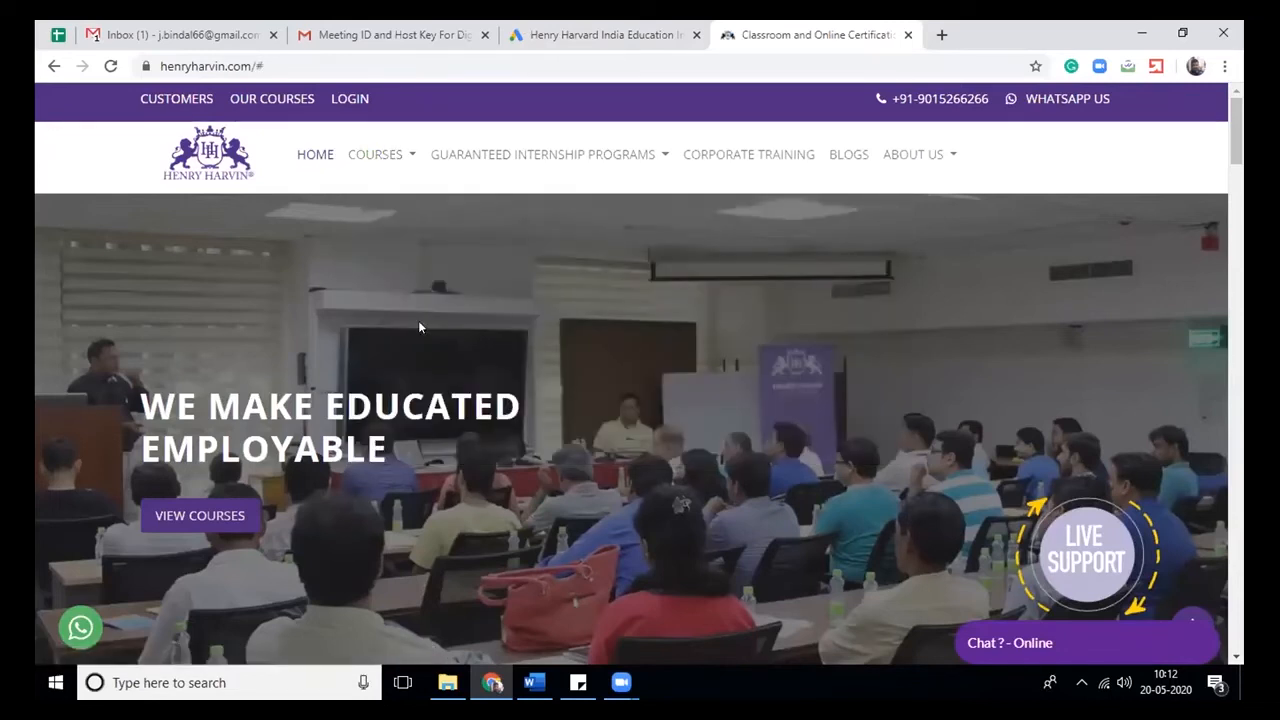
click(384, 156)
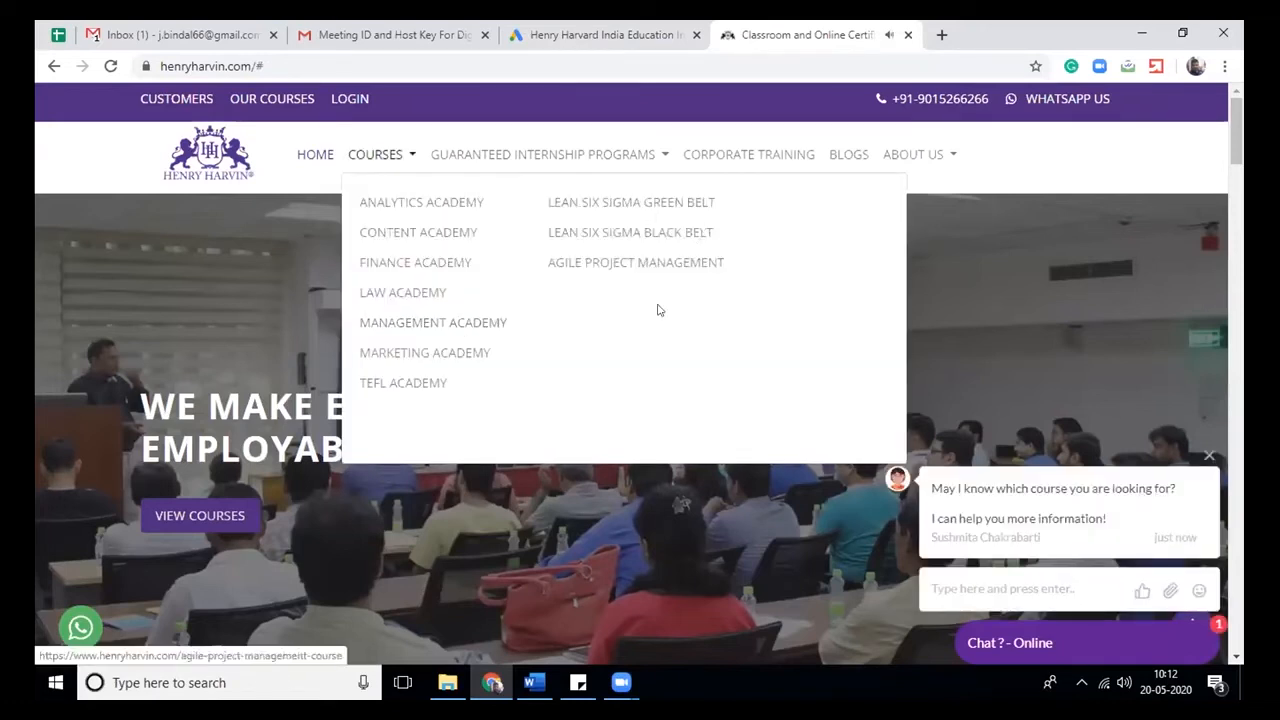
click(670, 202)
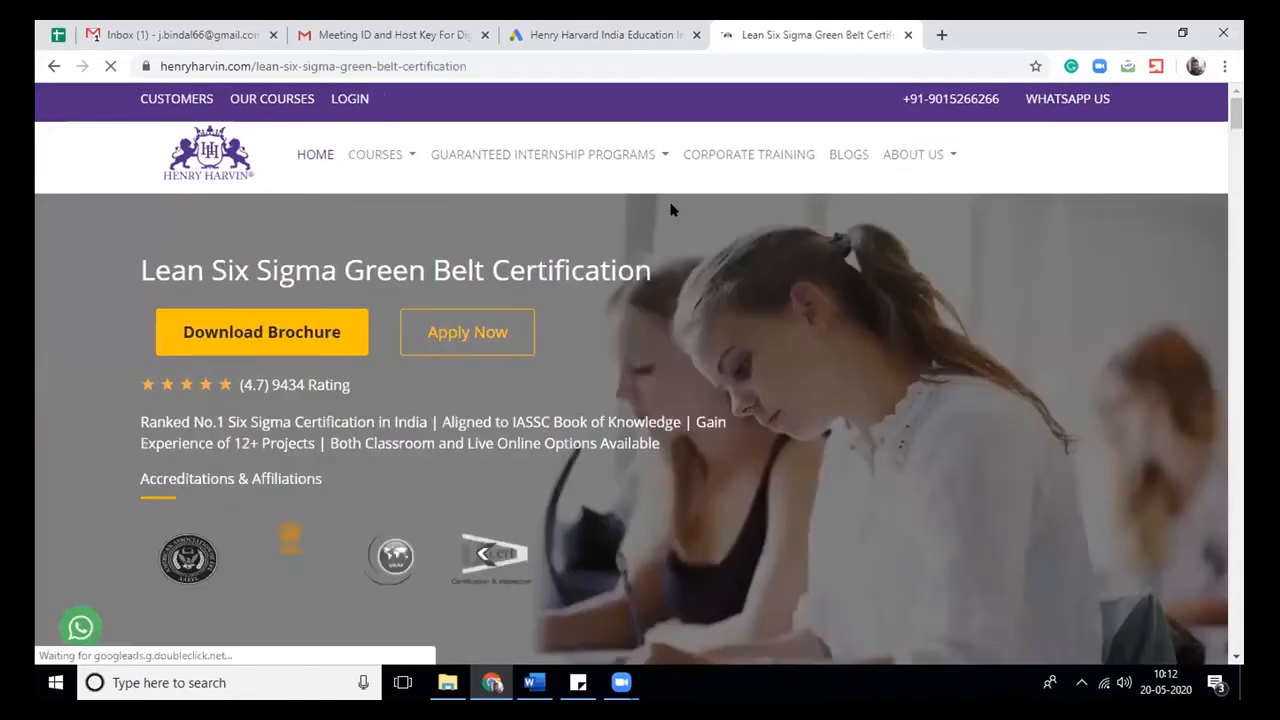
click(465, 67)
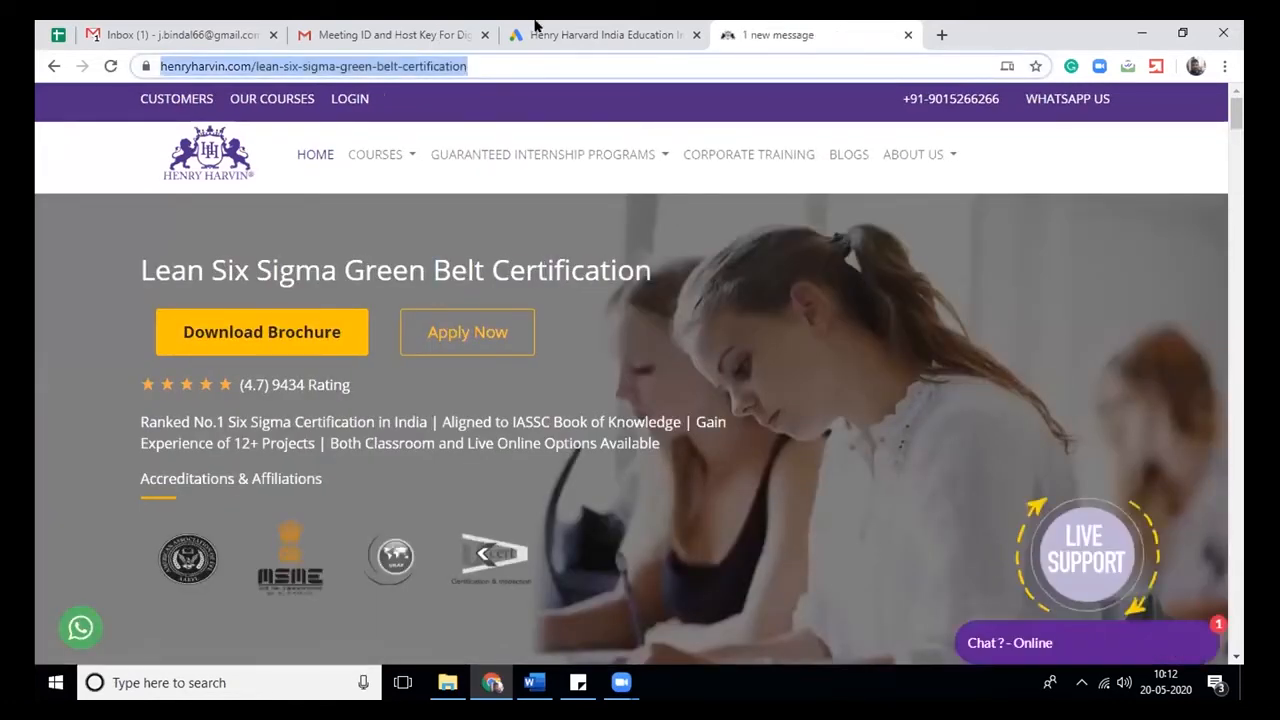
click(563, 30)
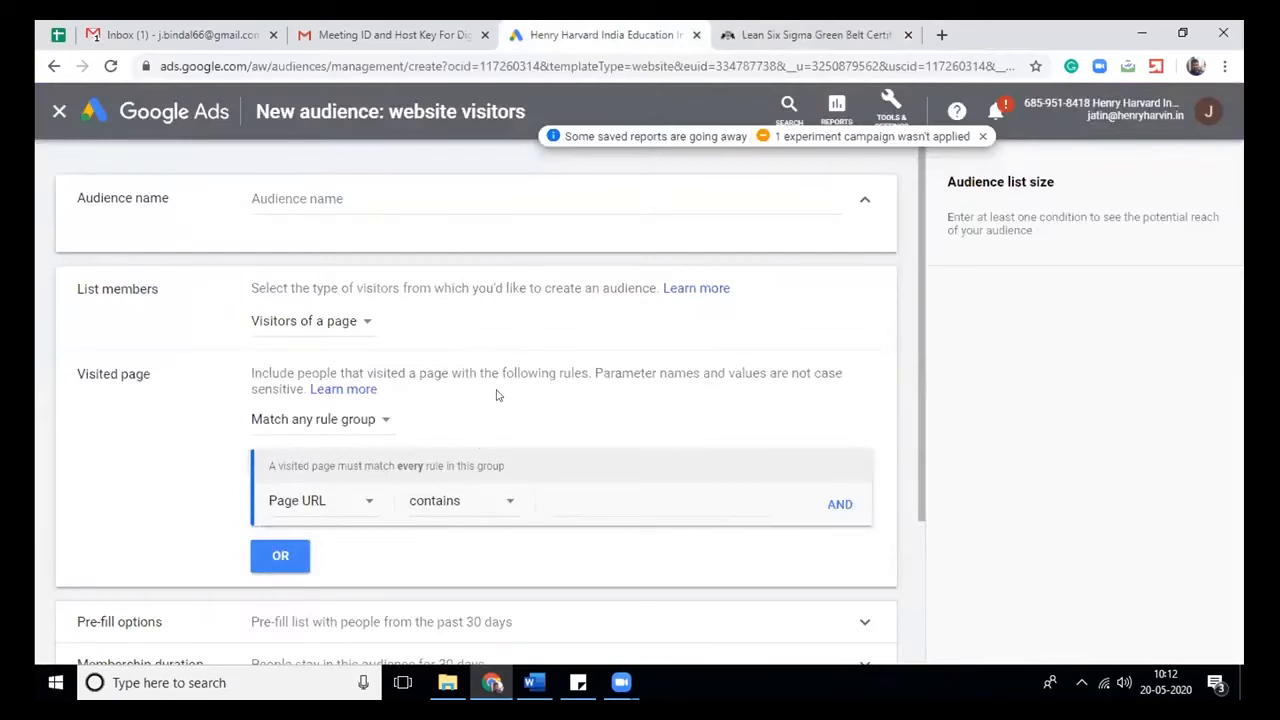
click(800, 34)
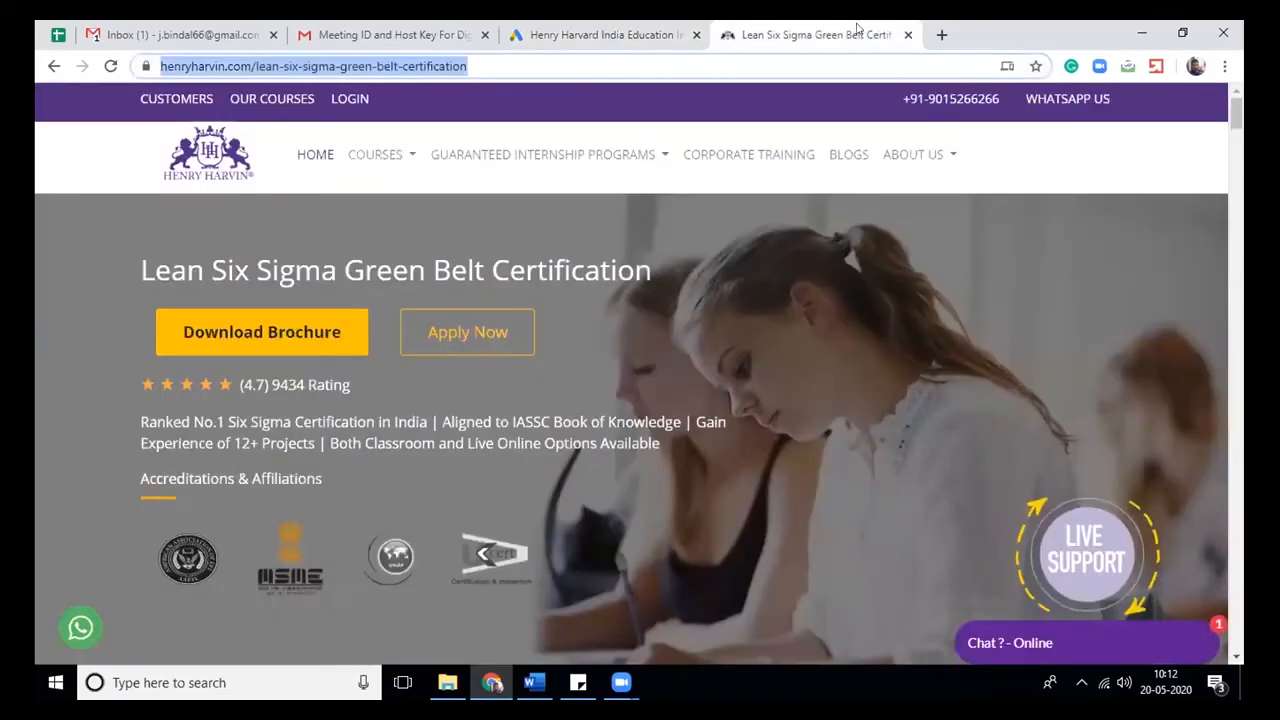
click(624, 25)
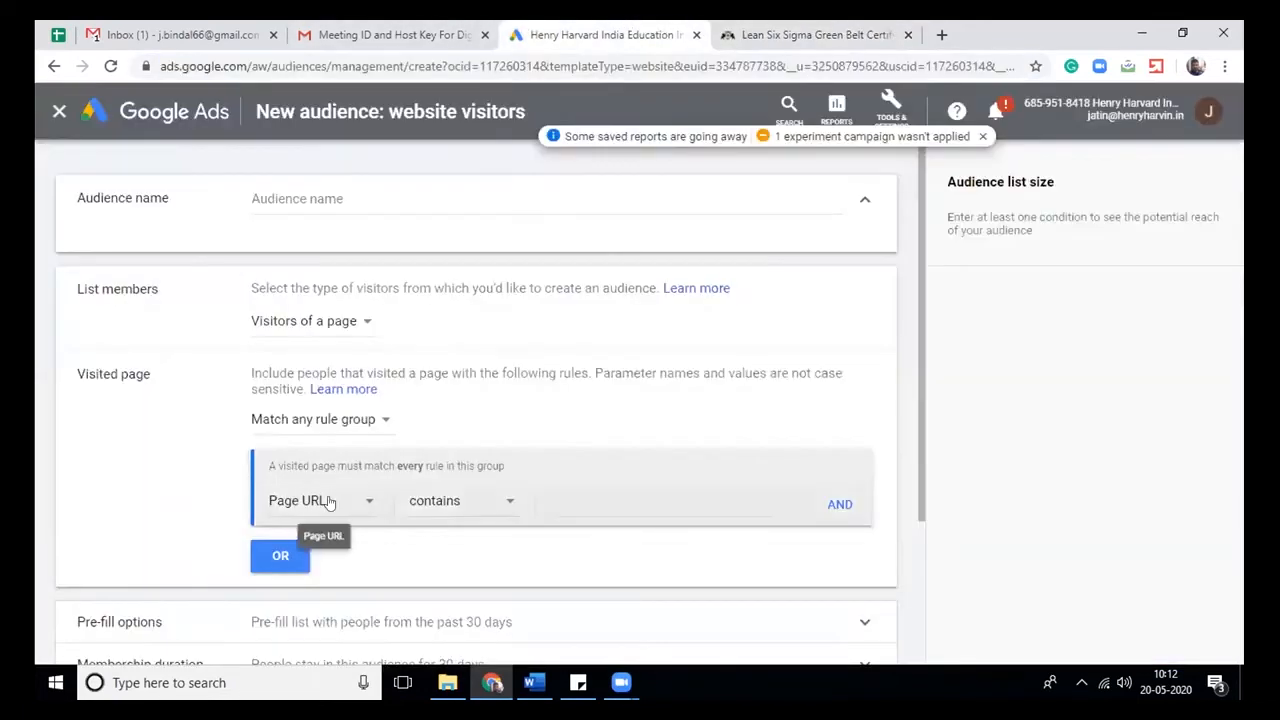
click(600, 502)
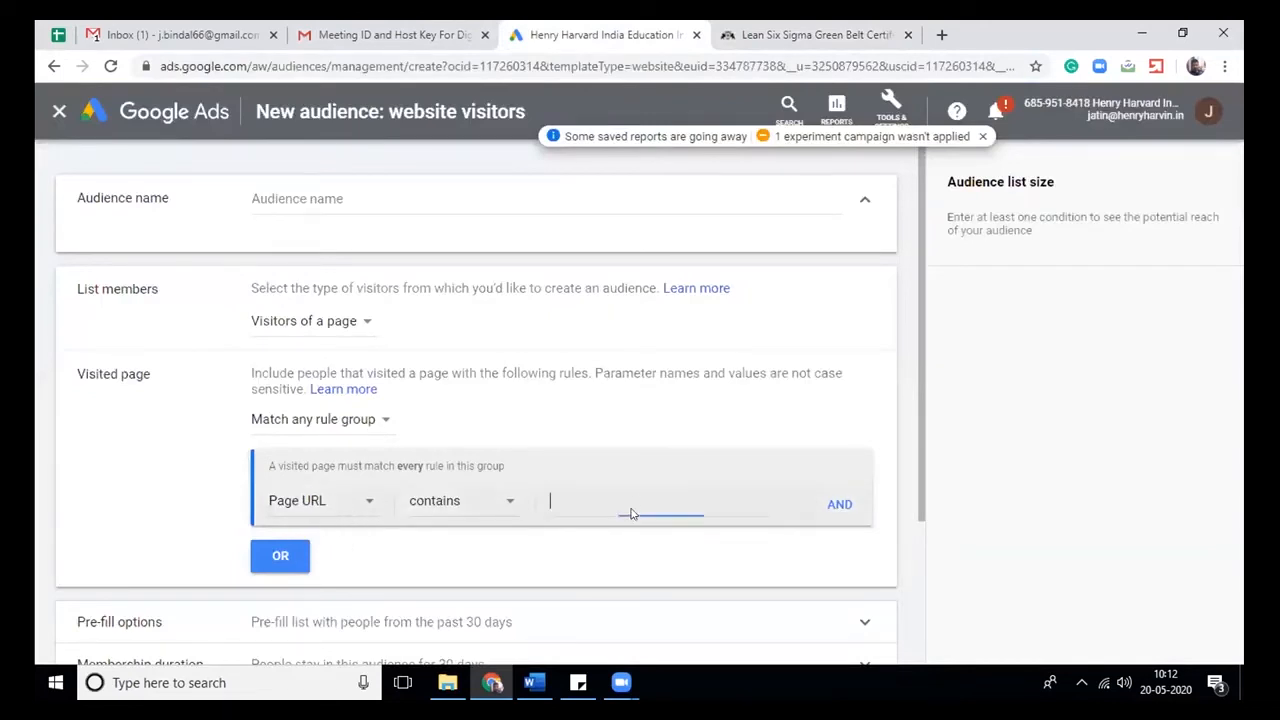
text(lean-six-sigma-green-belt-certification)
Change the Page URL rule's condition to equals and check the end of the entered URL
click(463, 511)
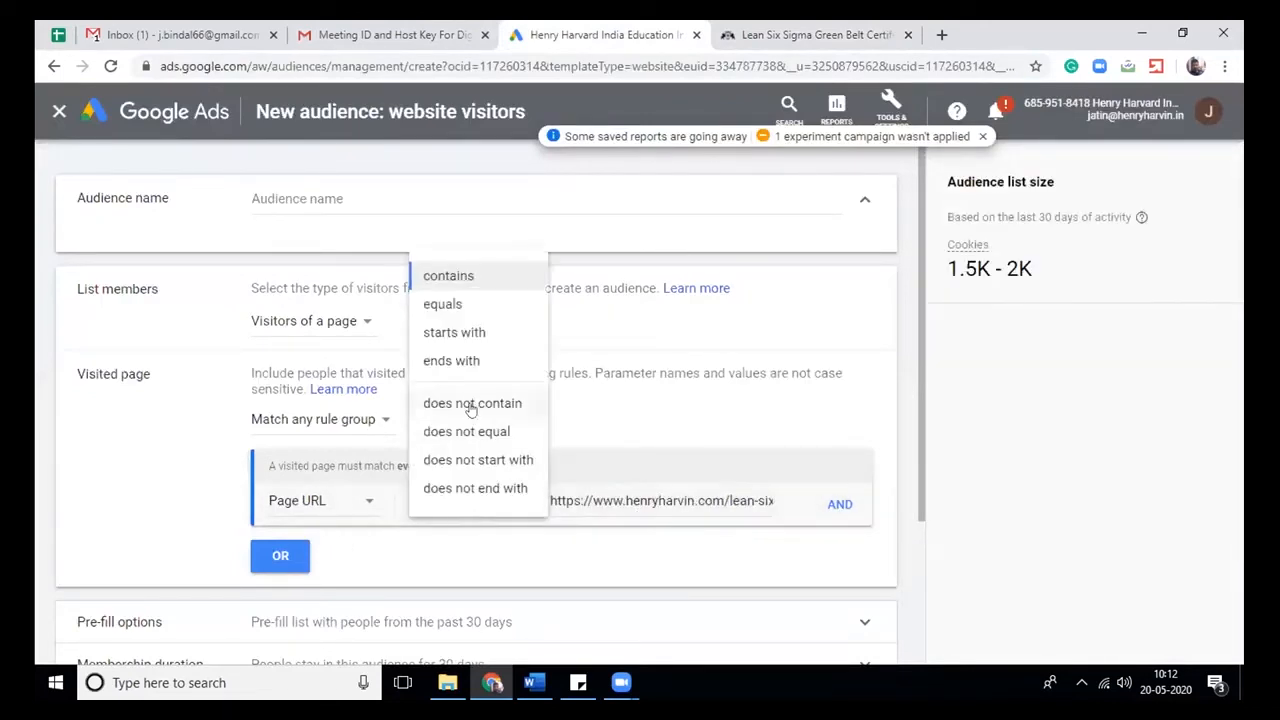
click(452, 306)
click(593, 500)
key(End)
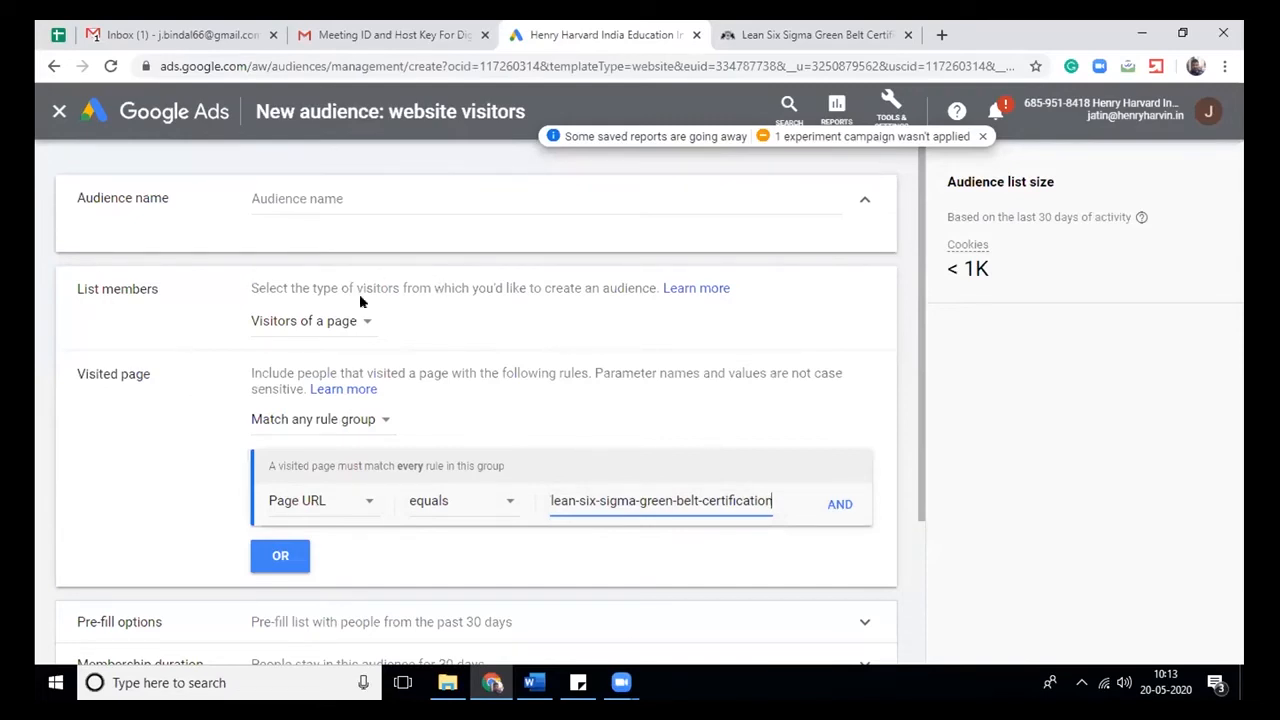
Name the audience "Six Sigma green belt"
click(298, 192)
text(Six )
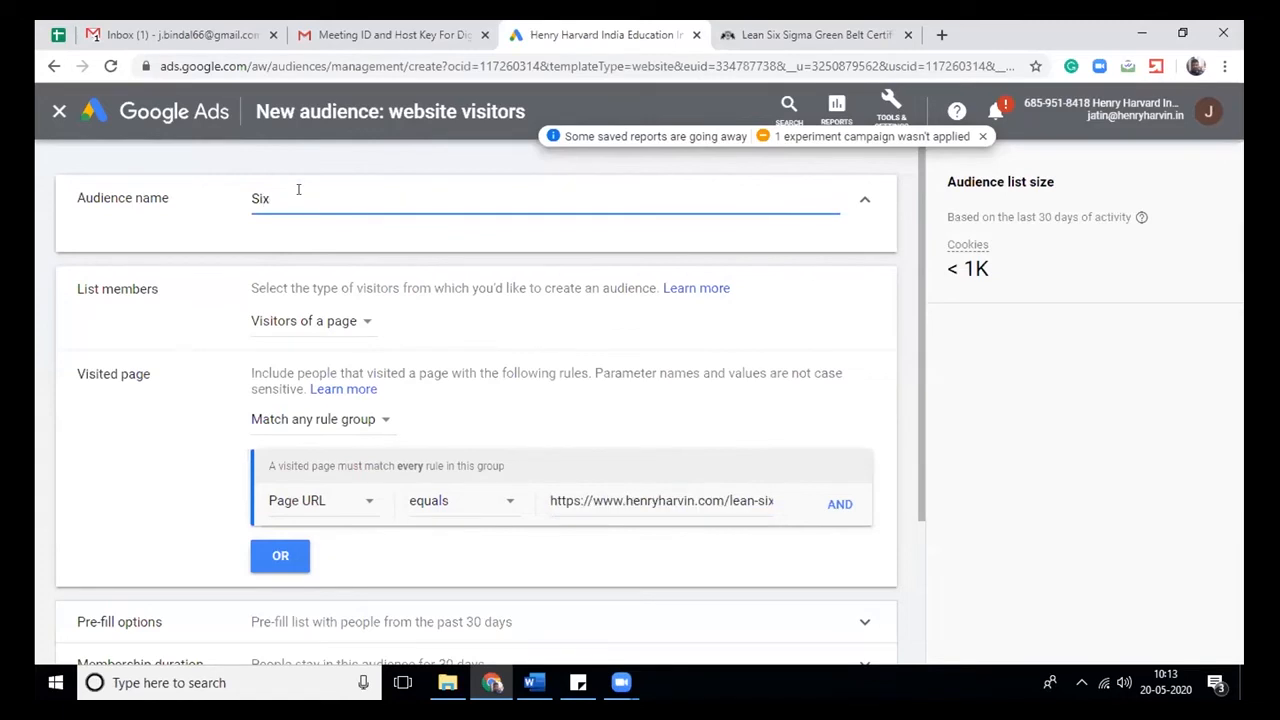
text(Sigma green belt)
Set the Page URL rule's condition to contains and check the entered URL and the estimated audience list size
click(460, 500)
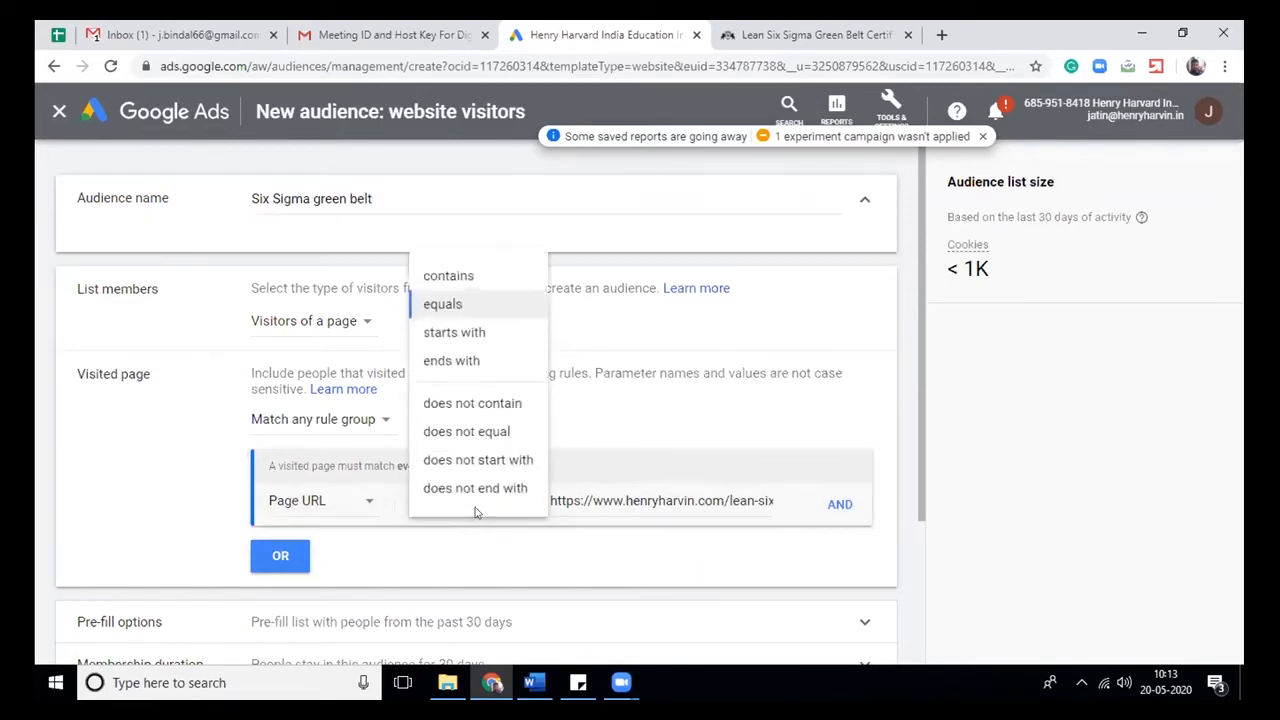
click(459, 274)
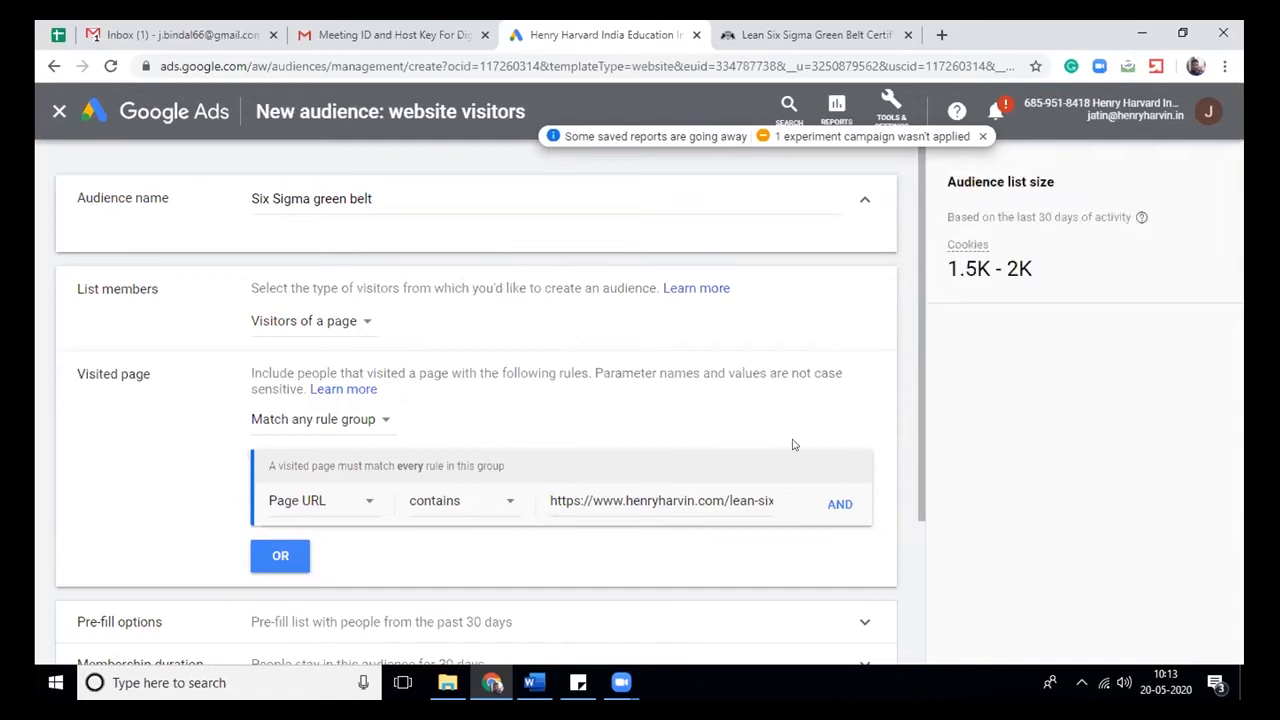
click(670, 501)
key(End)
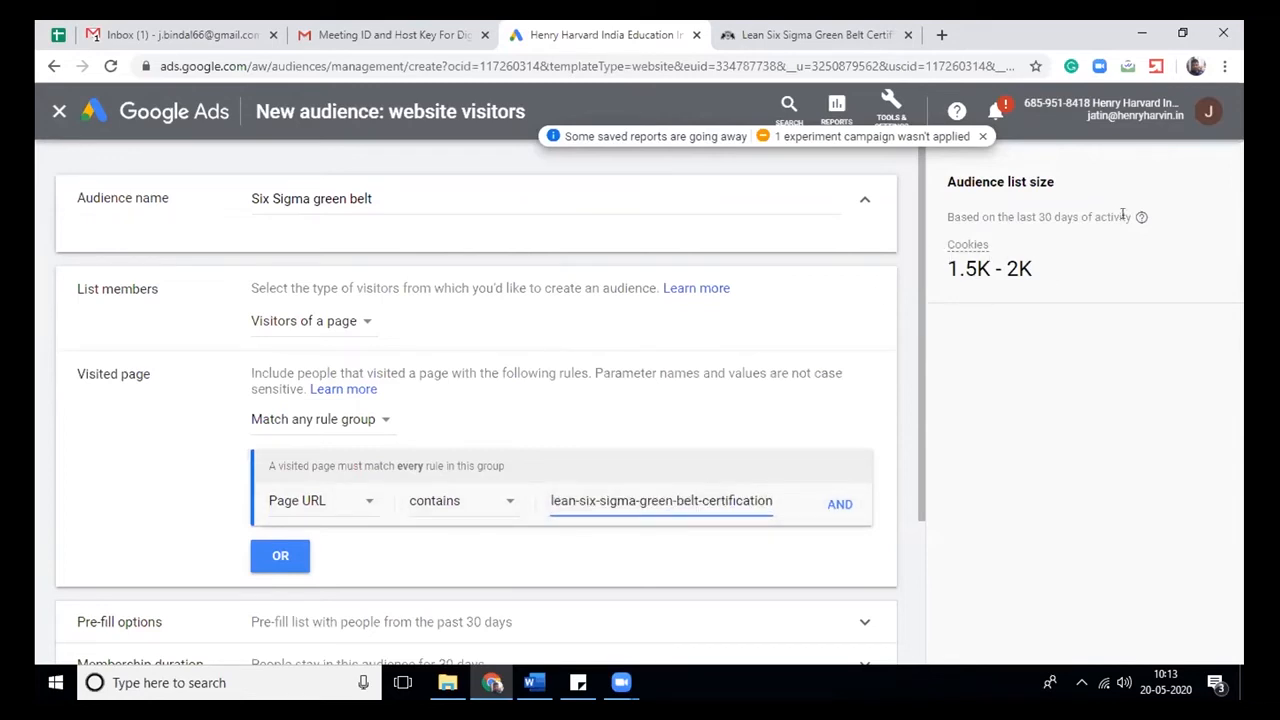
drag(946, 268, 1058, 273)
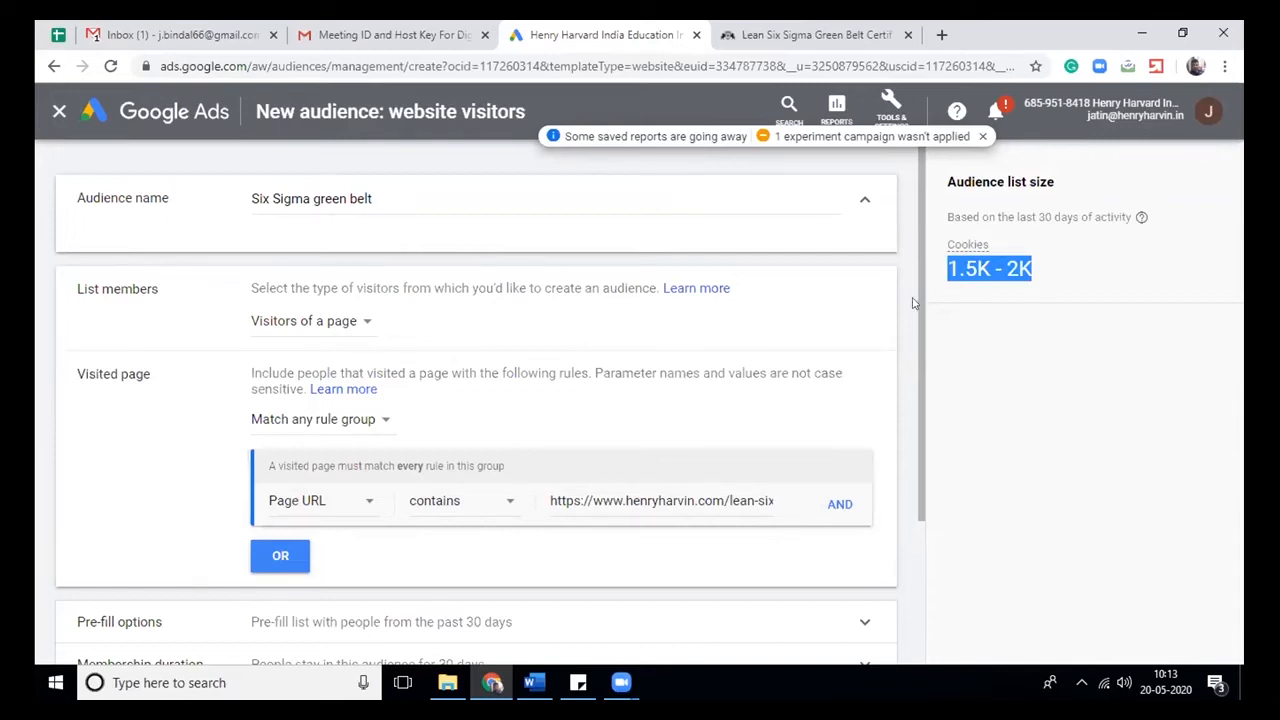
Add a second OR rule group to the visited page conditions
scroll(884, 425, down, 1)
scroll(884, 425, down, 2)
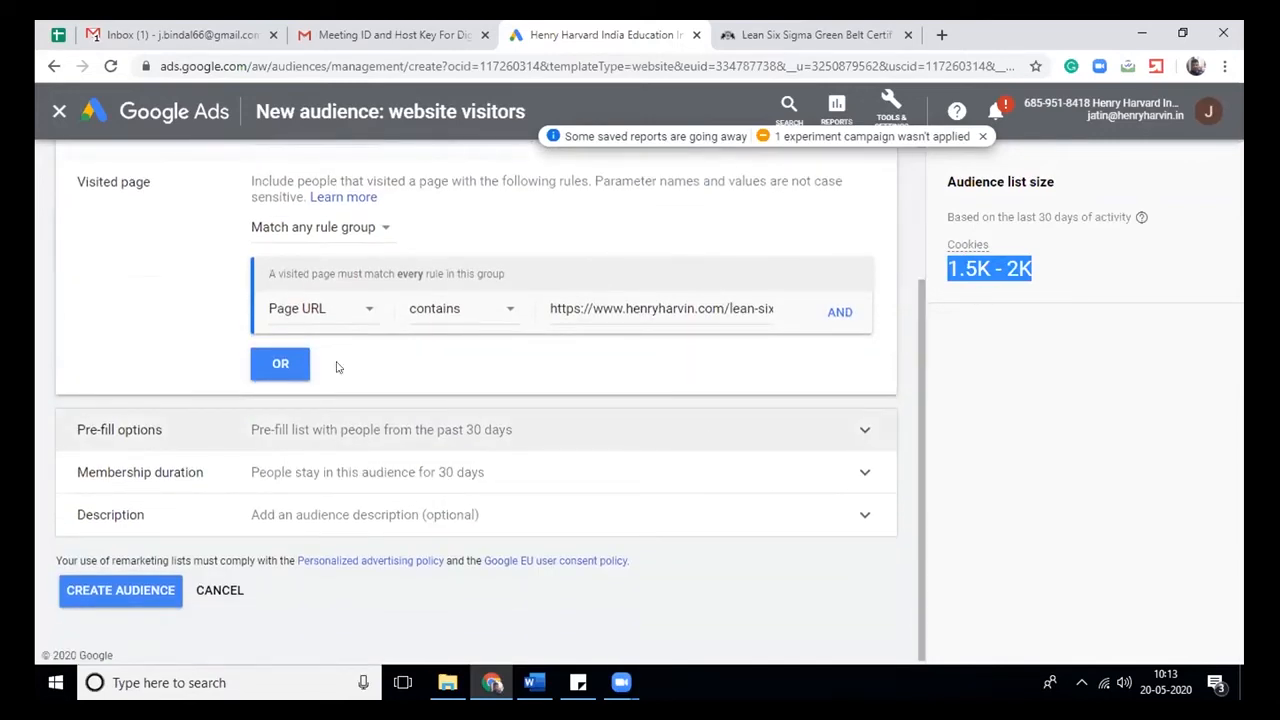
click(270, 373)
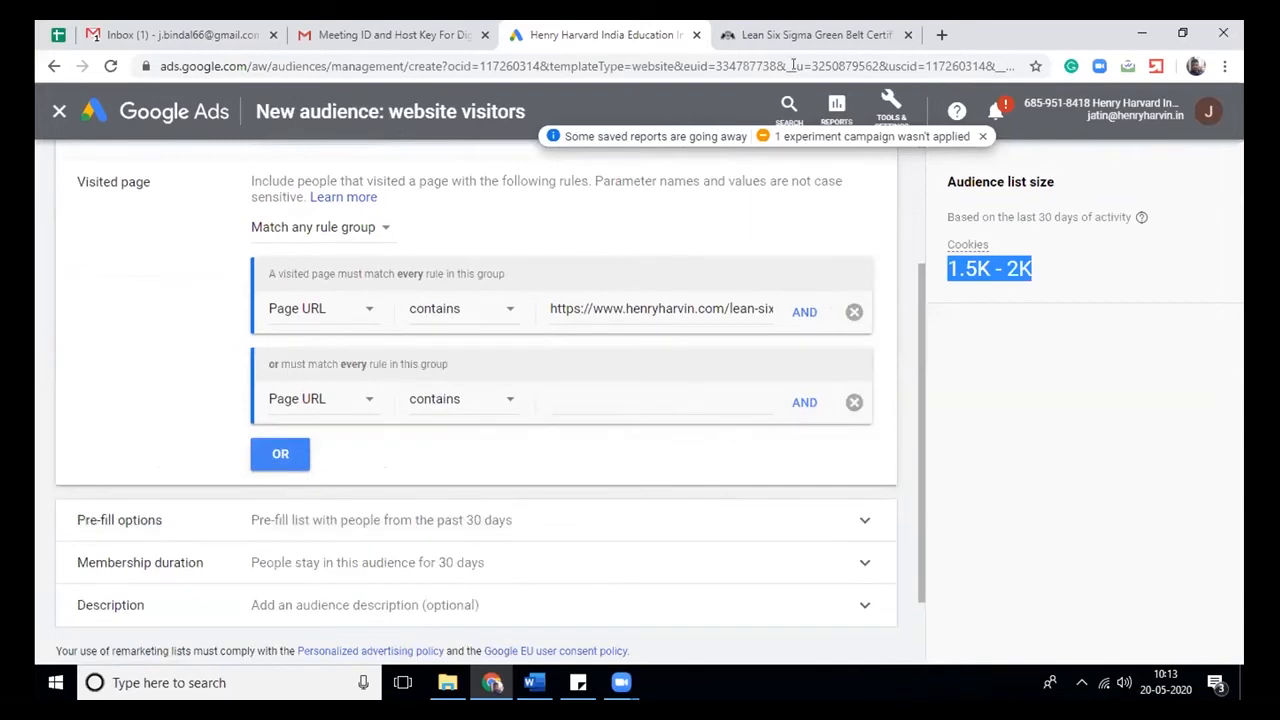
Open the Lean Six Sigma Black Belt course page on the Henry Harvin site and copy its URL
click(805, 35)
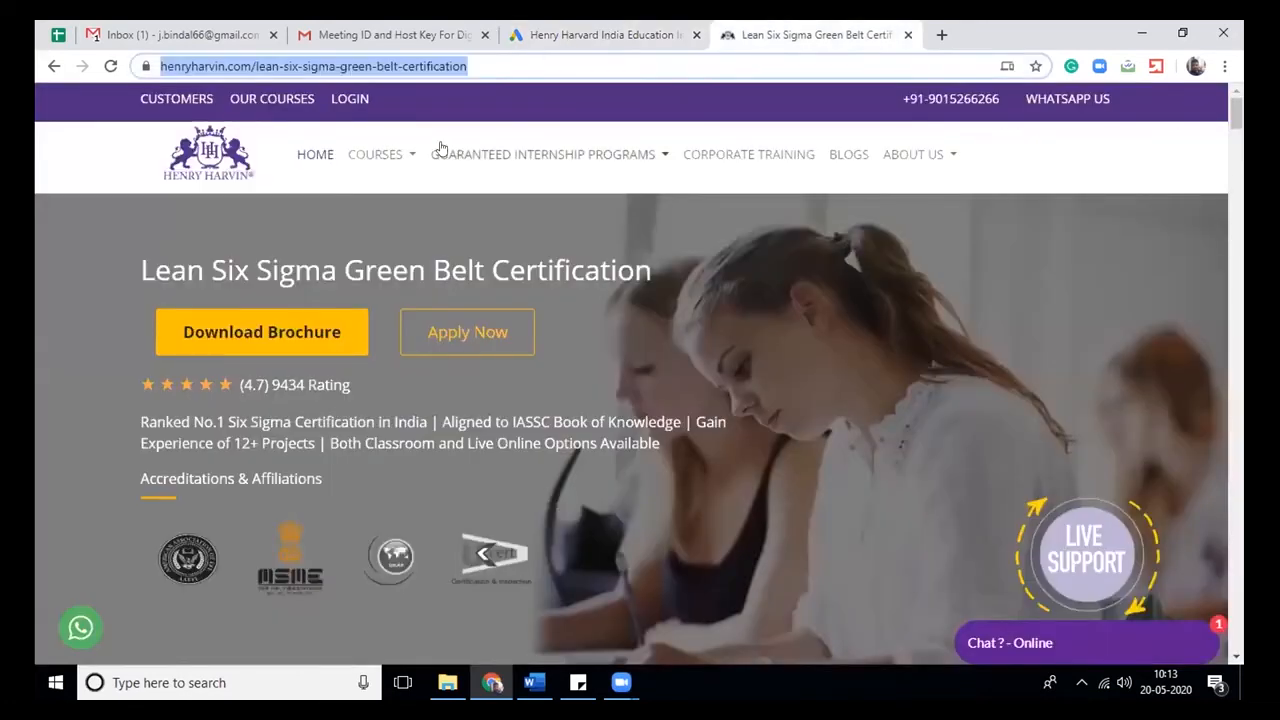
click(406, 156)
mouse_move(470, 350)
mouse_move(466, 323)
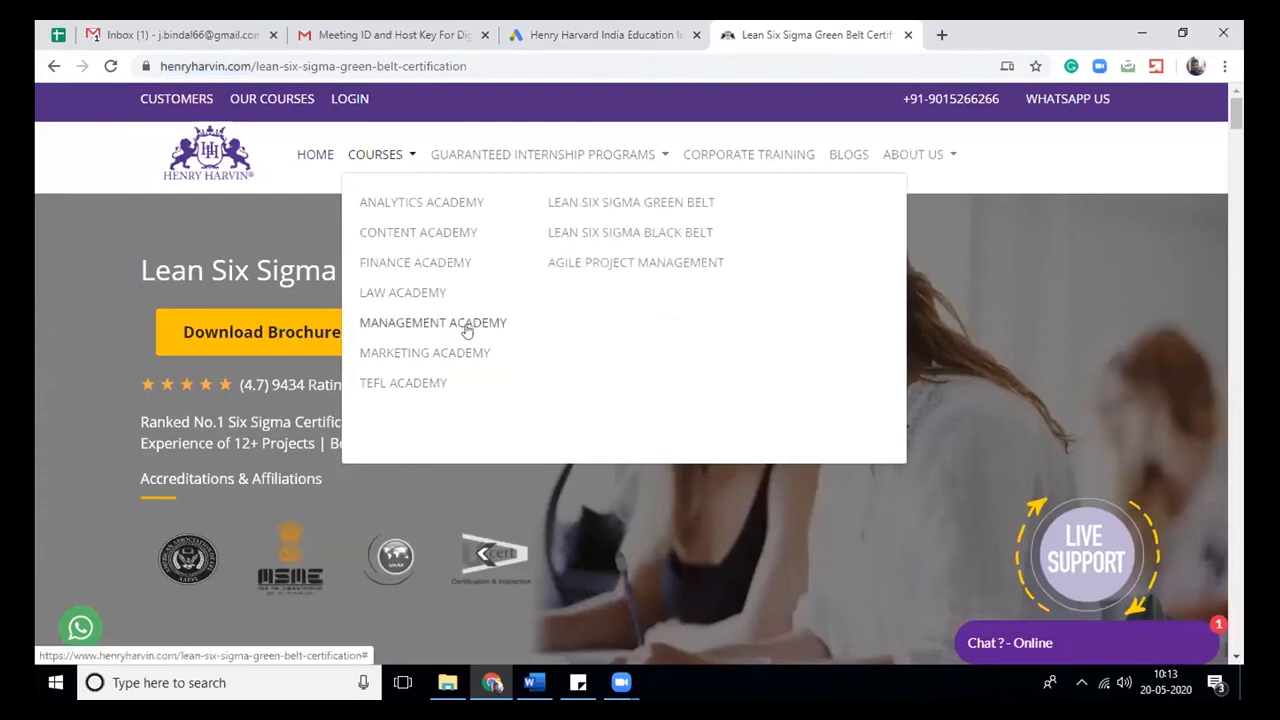
click(672, 233)
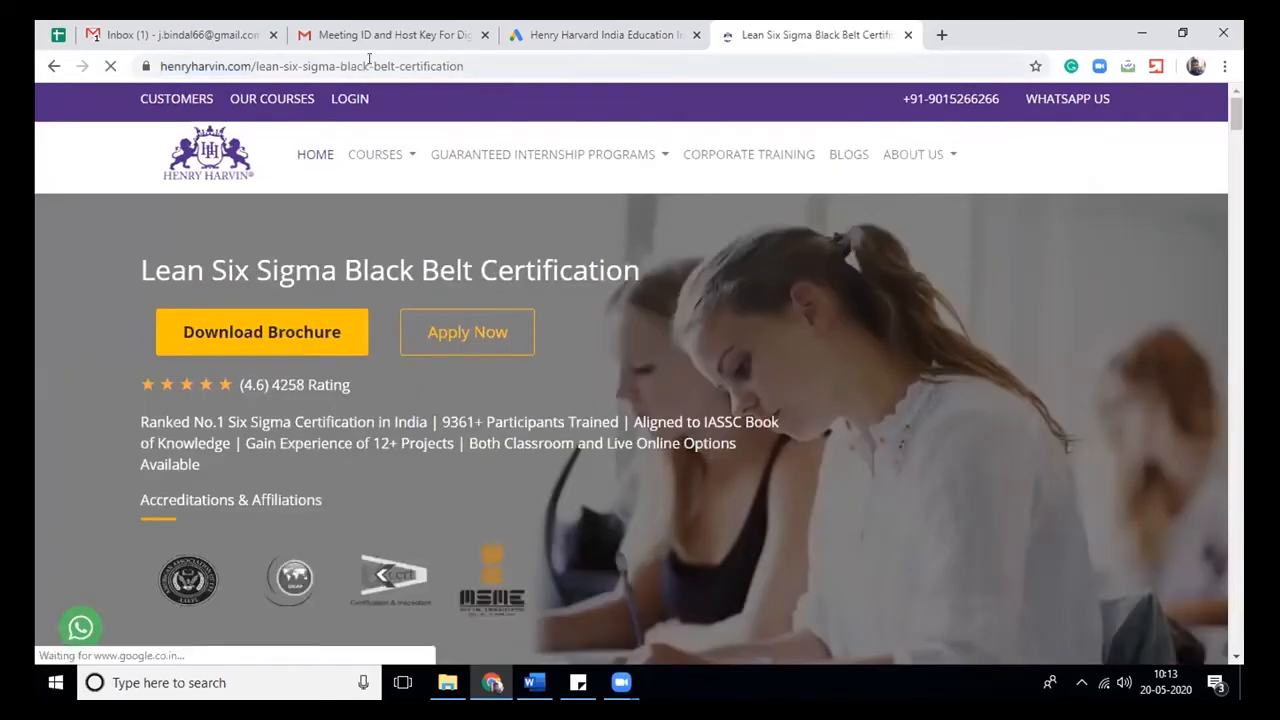
click(369, 62)
key(ctrl+c)
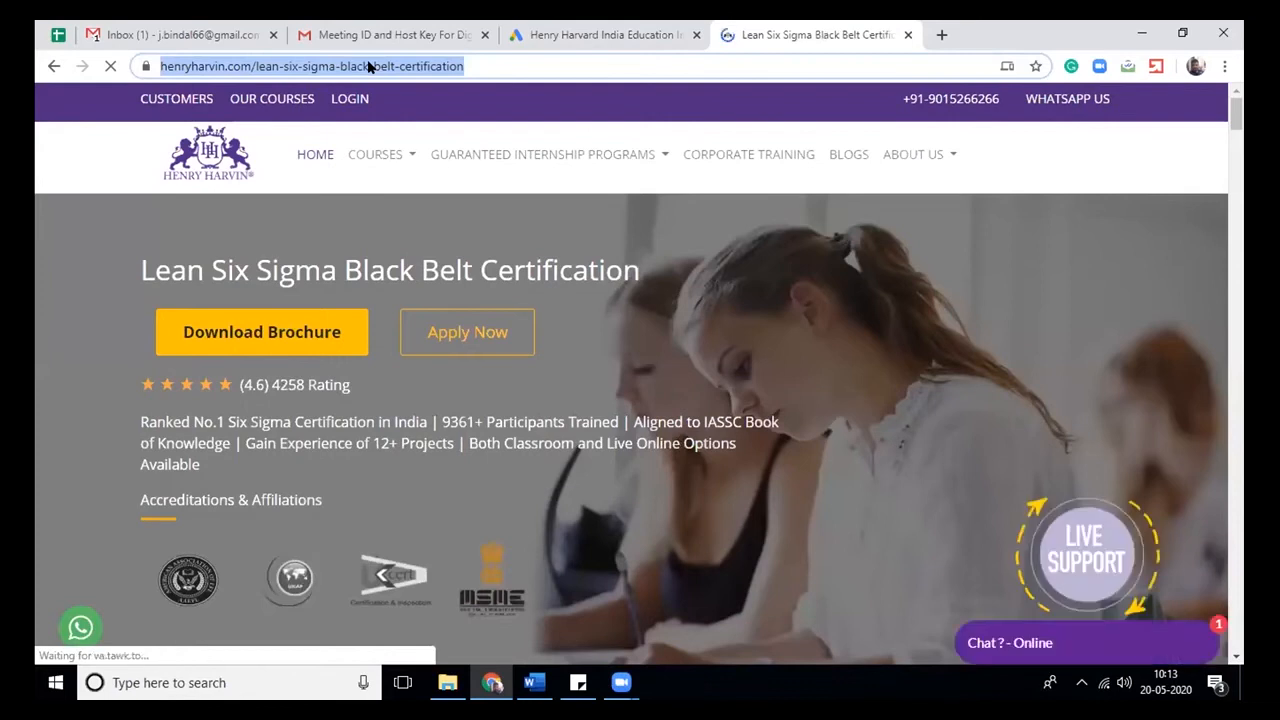
Paste the black belt course URL into the second rule group in the audience form, and remove that rule group
click(560, 25)
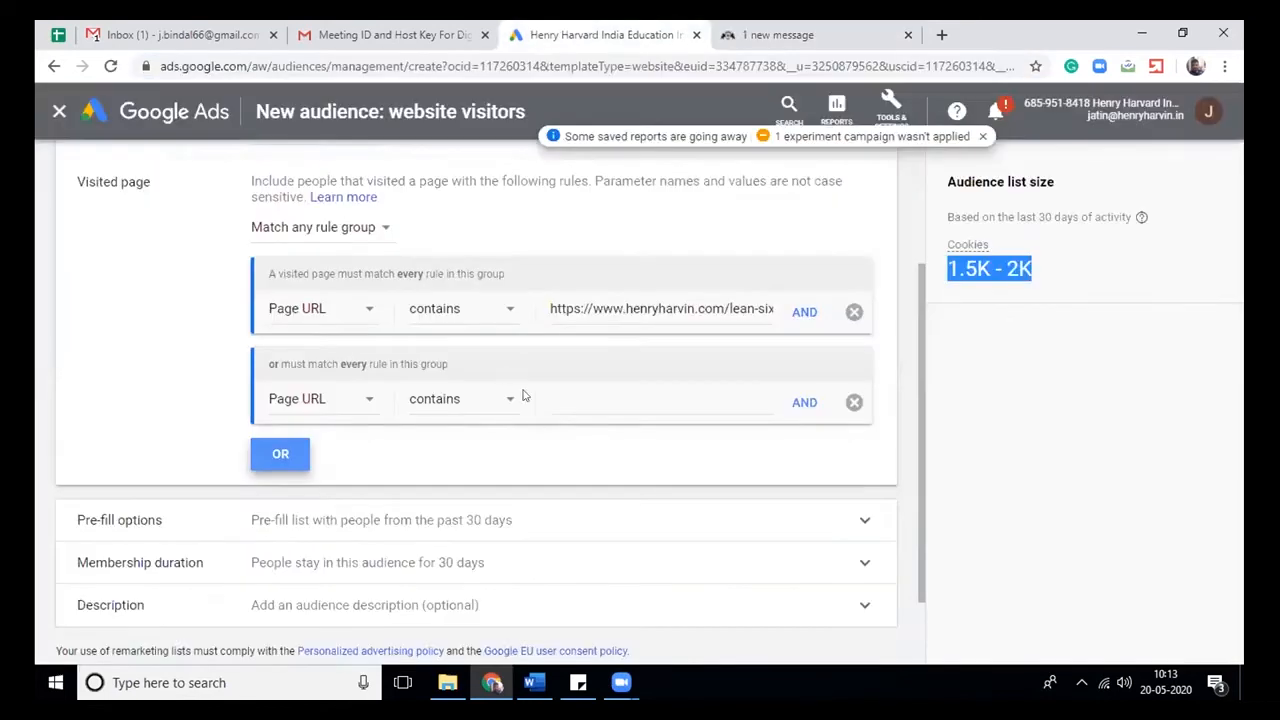
click(572, 400)
key(ctrl+v)
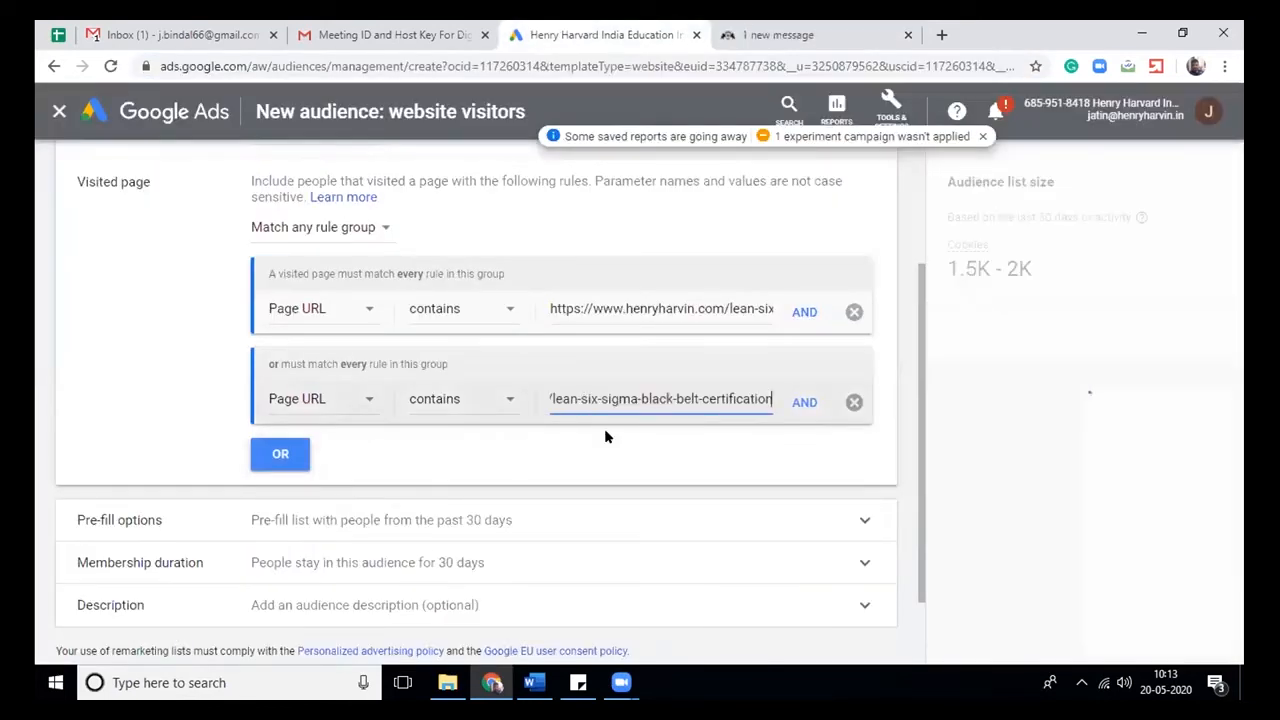
click(658, 446)
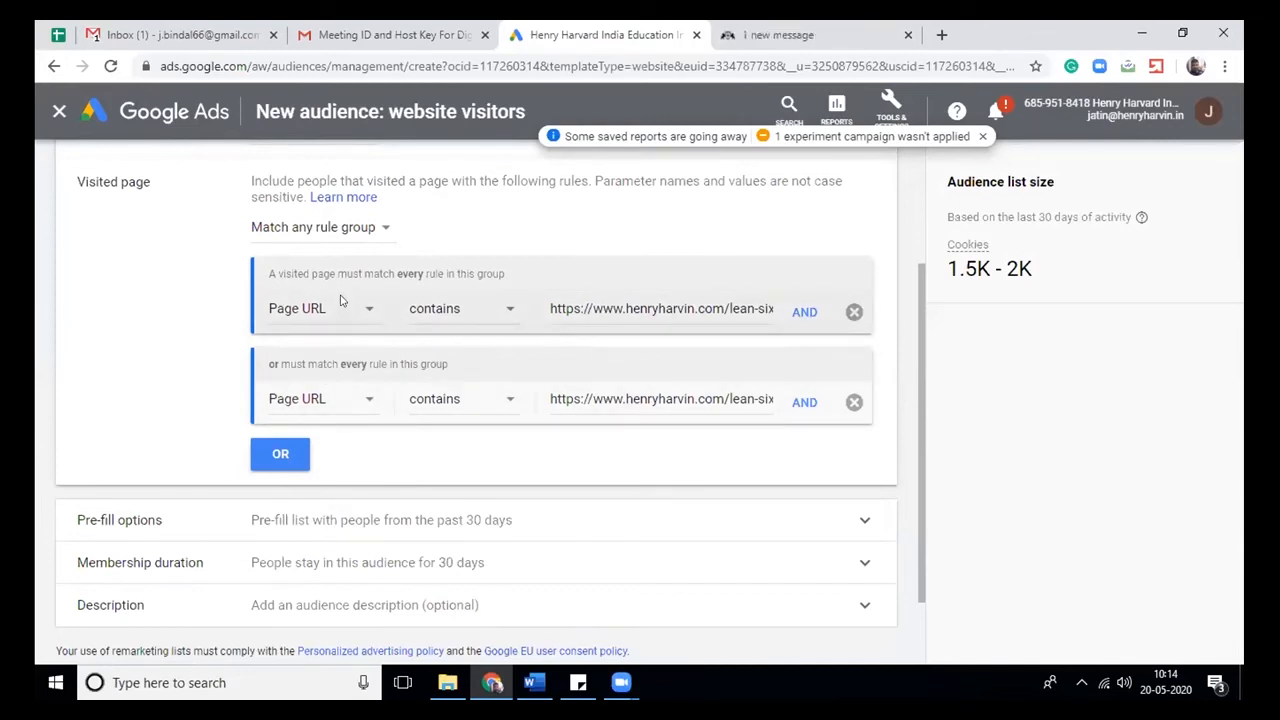
click(854, 403)
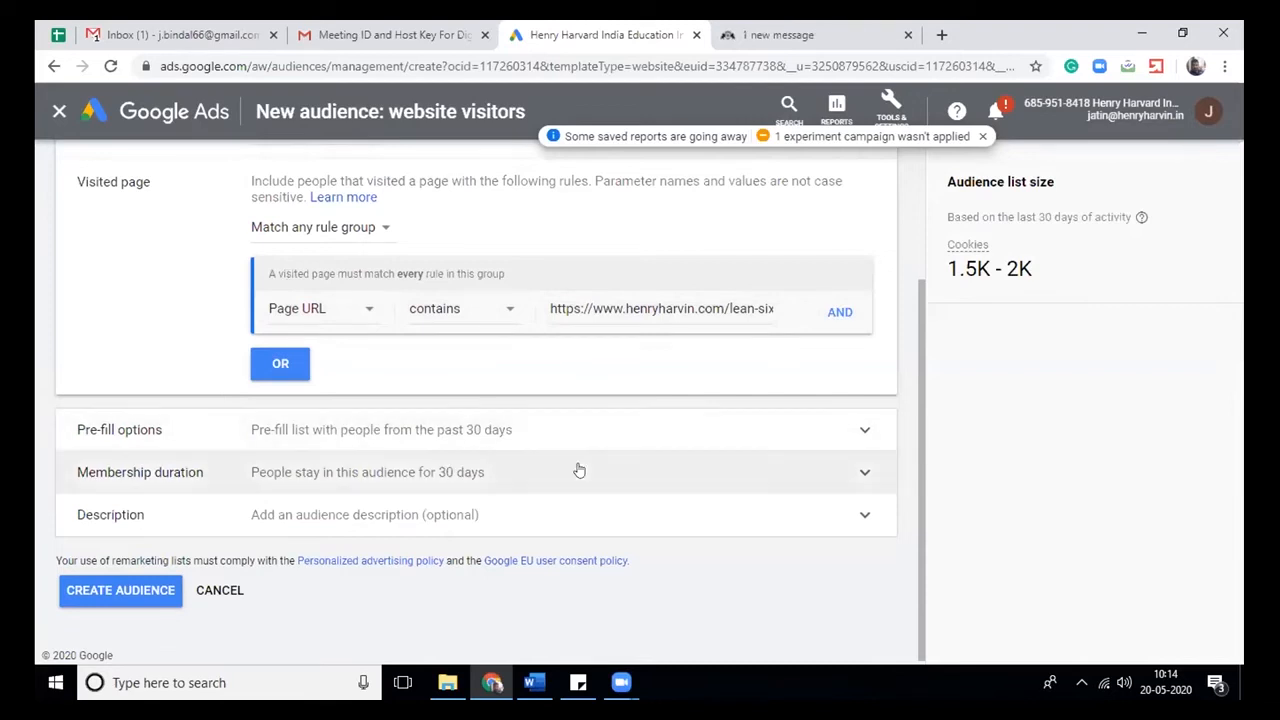
Review the pre-fill options, keeping the list pre-filled with people who matched the rules within the past 30 days
click(526, 435)
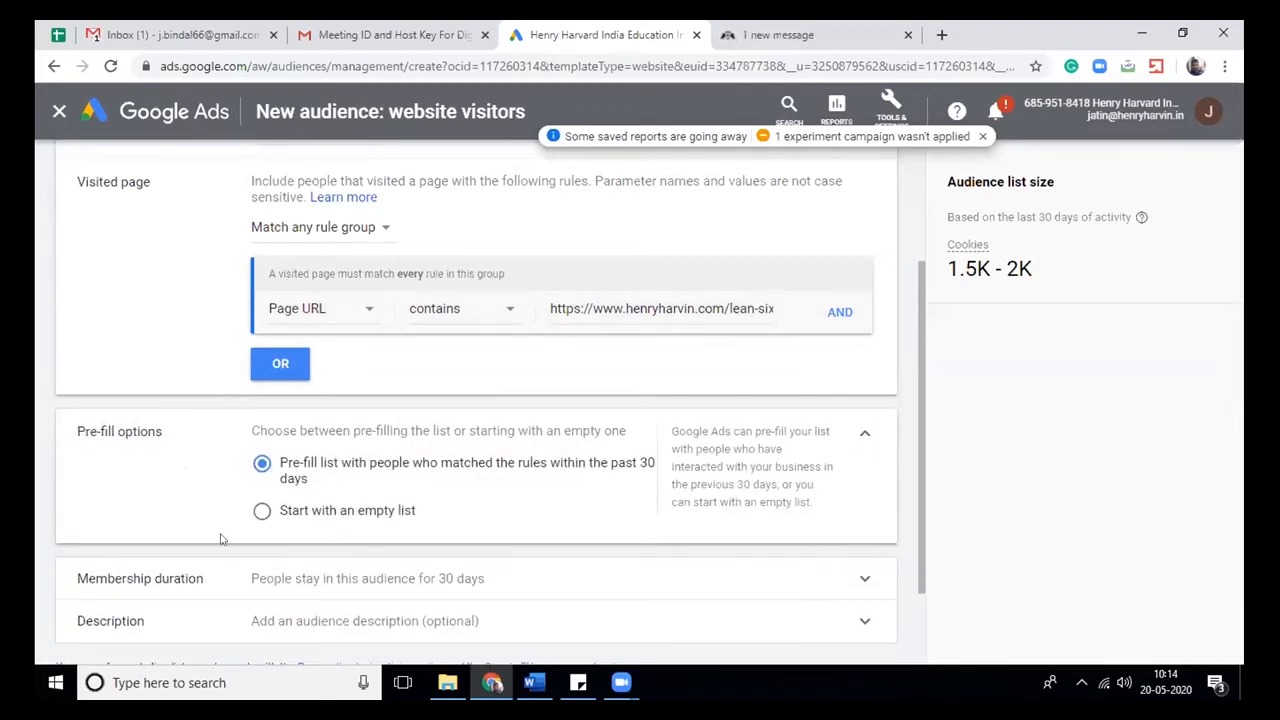
click(262, 513)
click(262, 465)
Set the membership duration to 90 days and create the audience
scroll(903, 509, down, 2)
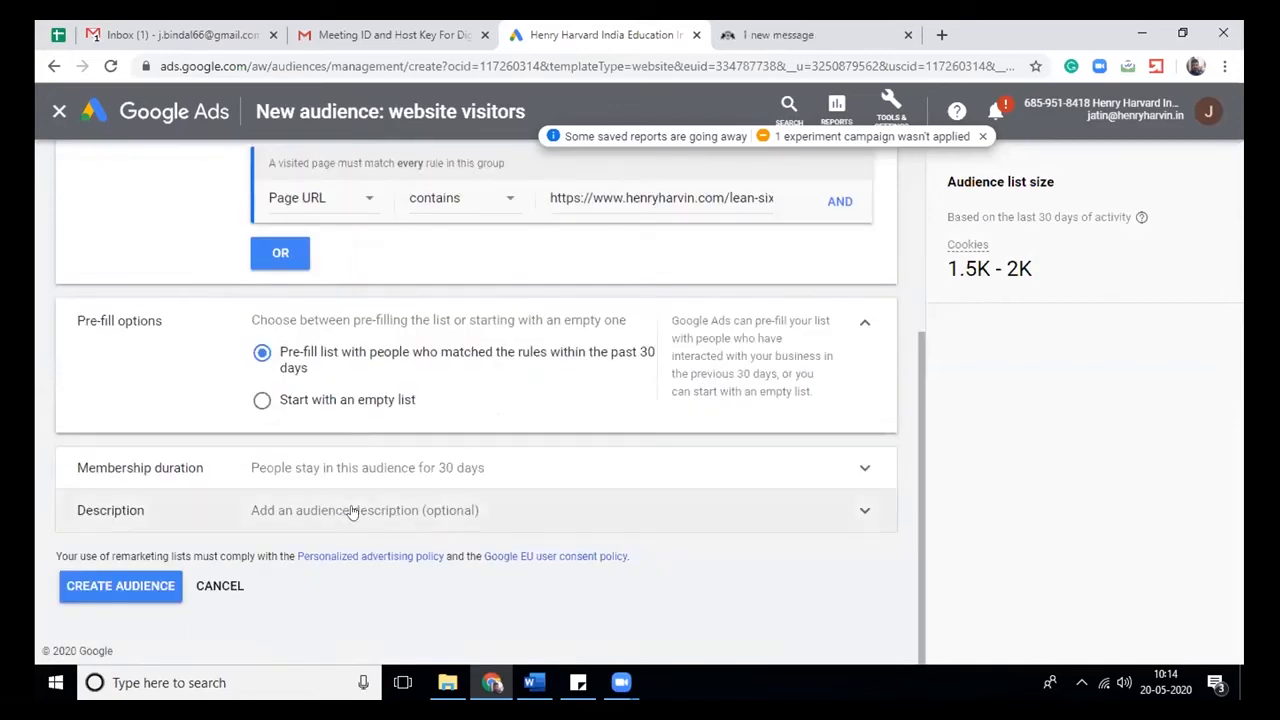
click(343, 469)
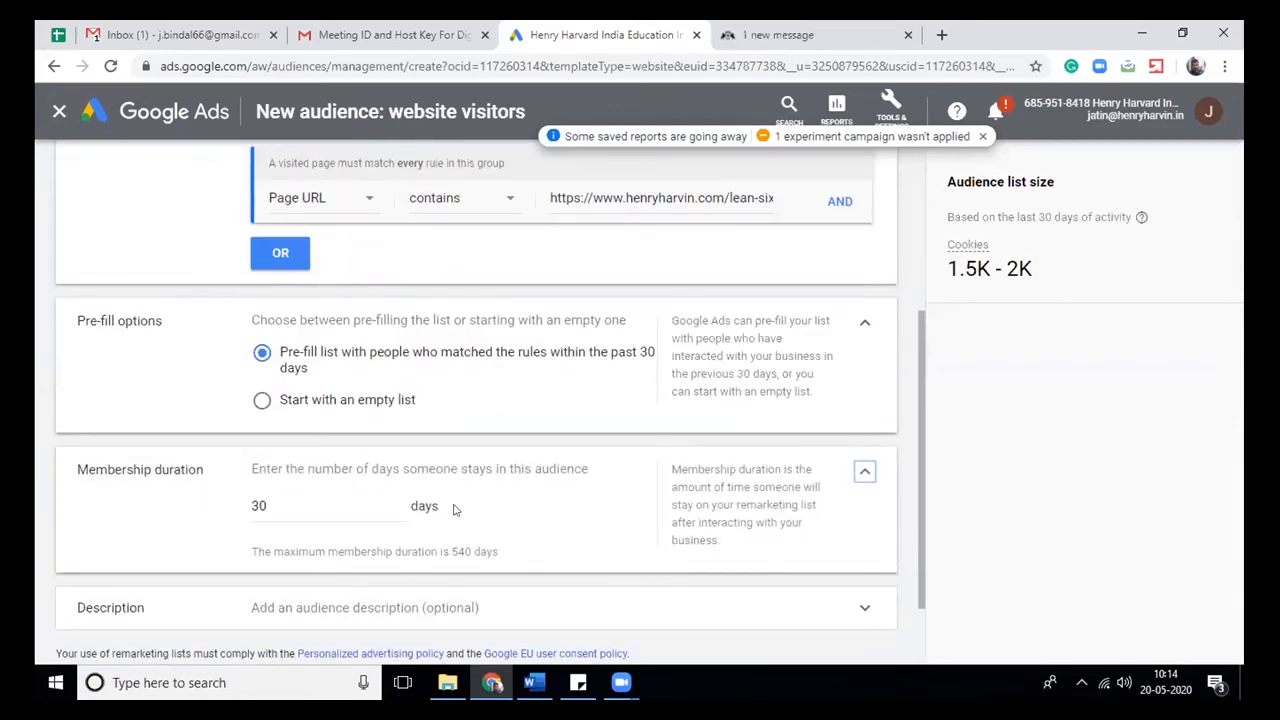
drag(452, 545, 465, 545)
double_click(258, 505)
key(BackSpace)
text(90)
click(601, 502)
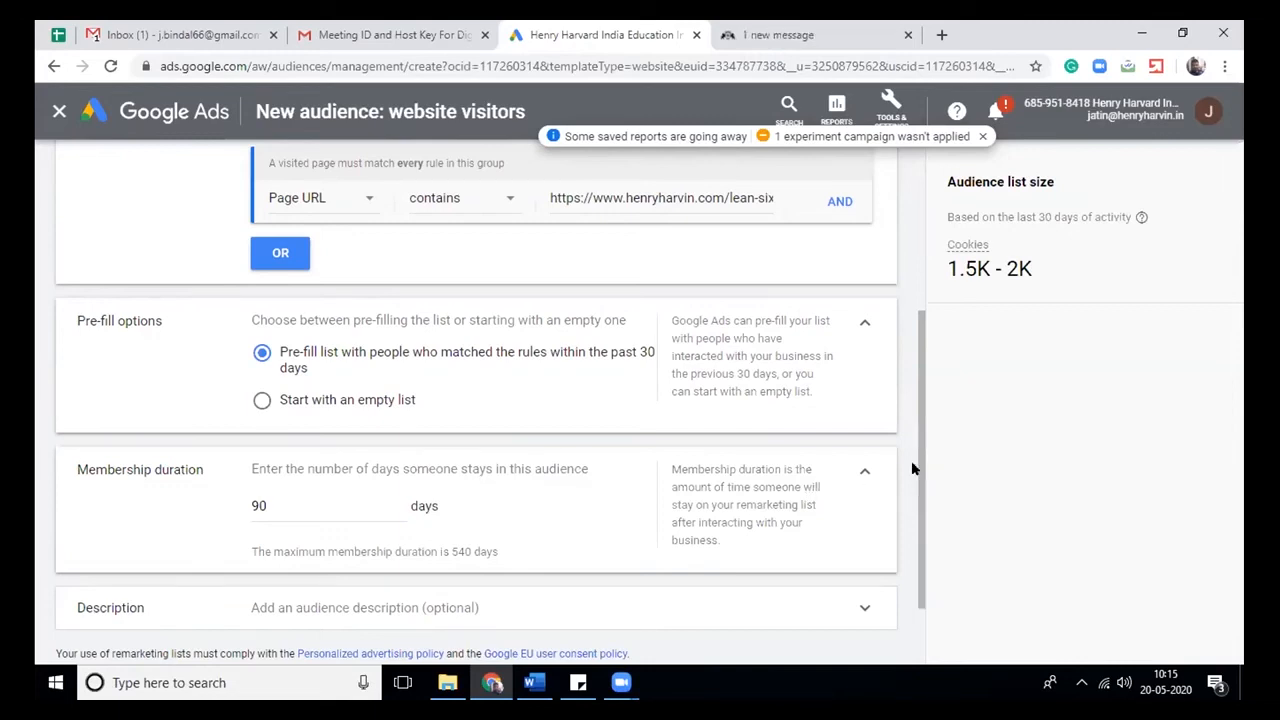
drag(920, 467, 919, 524)
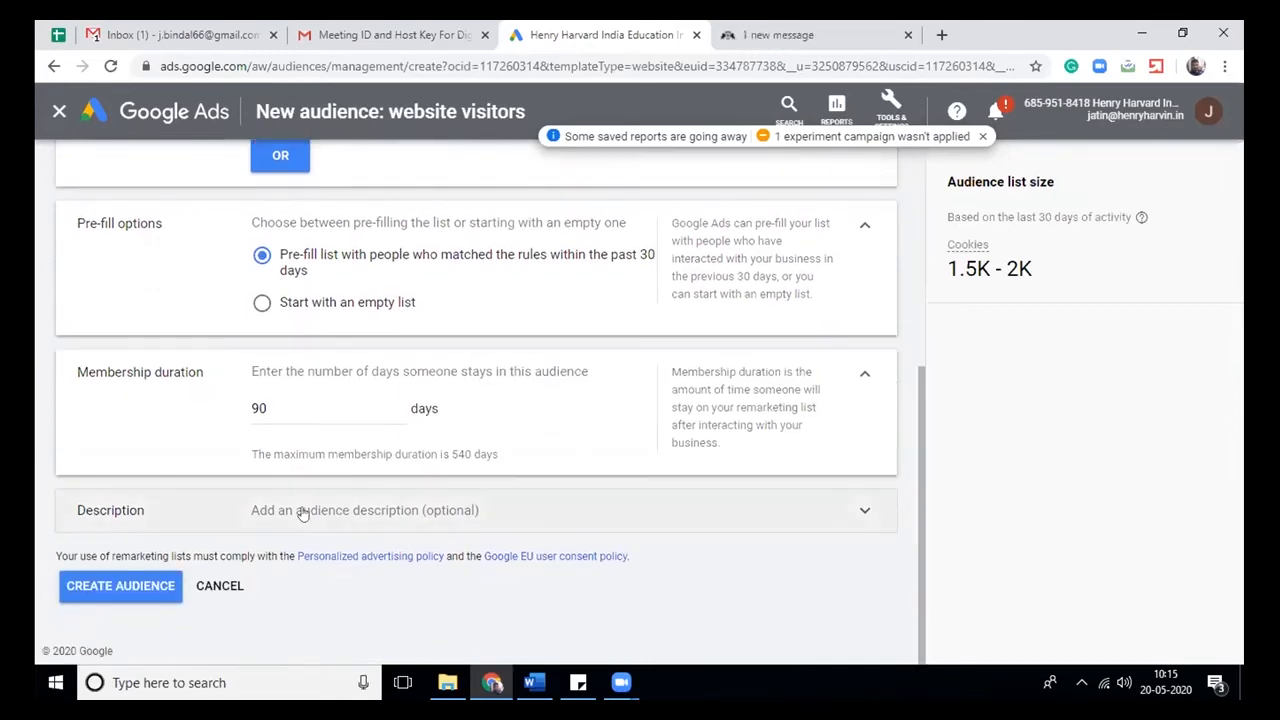
mouse_move(446, 453)
mouse_down()
mouse_move(486, 453)
mouse_move(455, 453)
mouse_move(470, 449)
mouse_up()
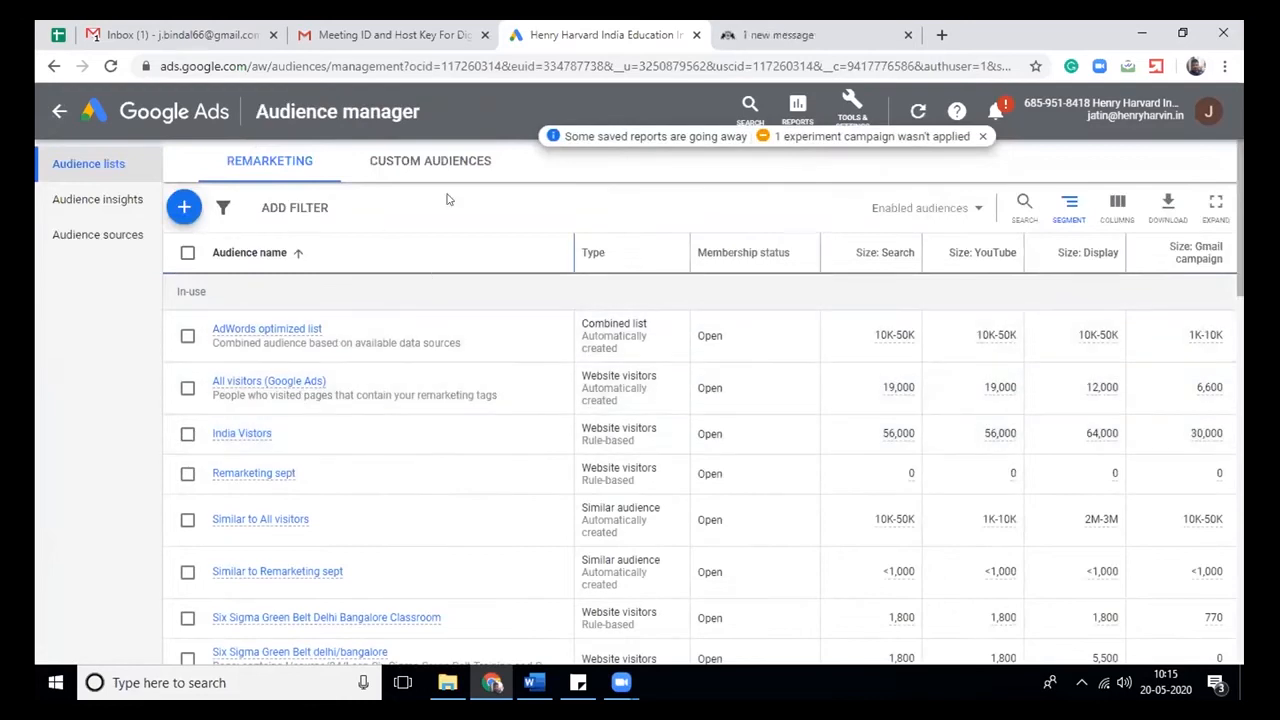
Filter the remarketing audience lists by "green" and check the new audience's size columns
click(1023, 203)
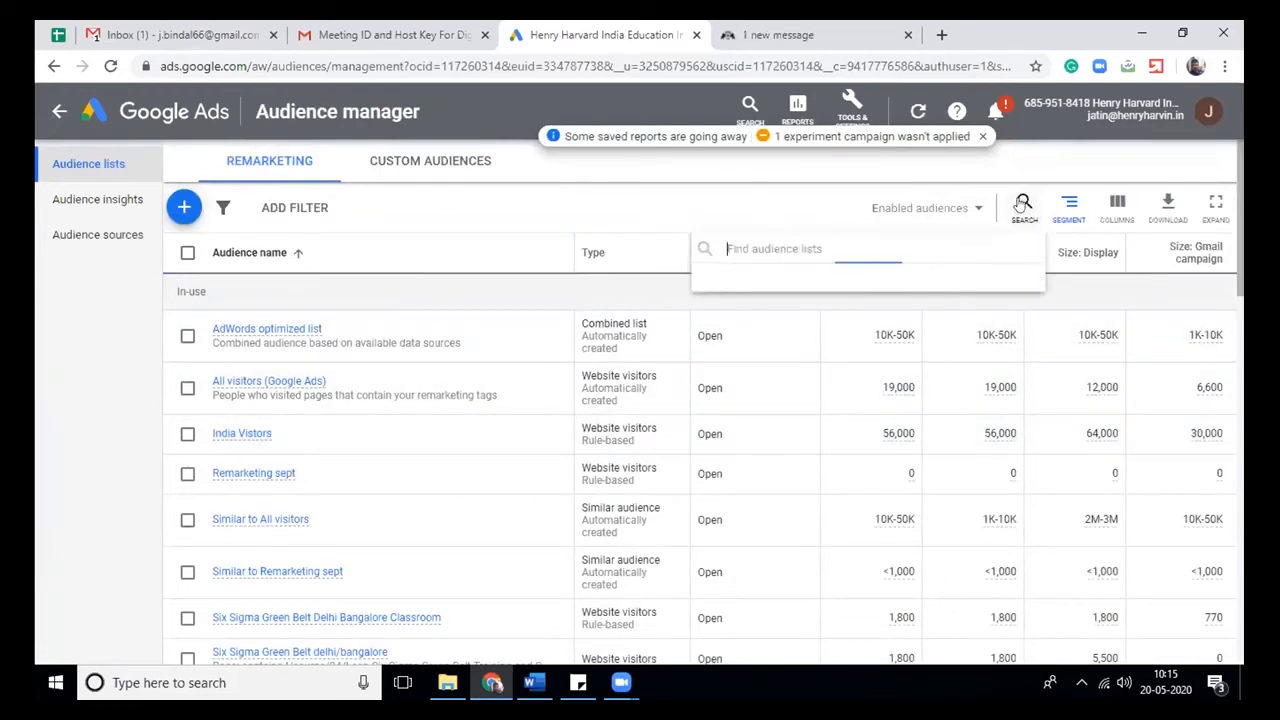
text(g)
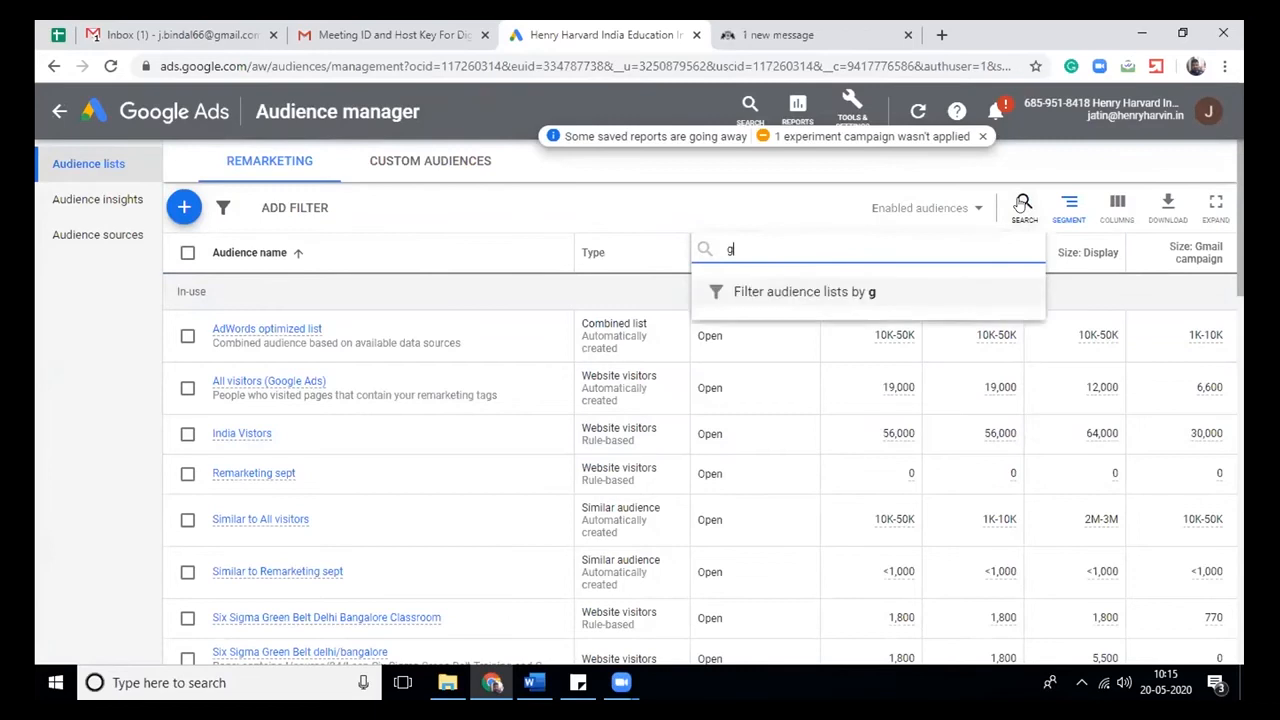
text(reen)
key(Return)
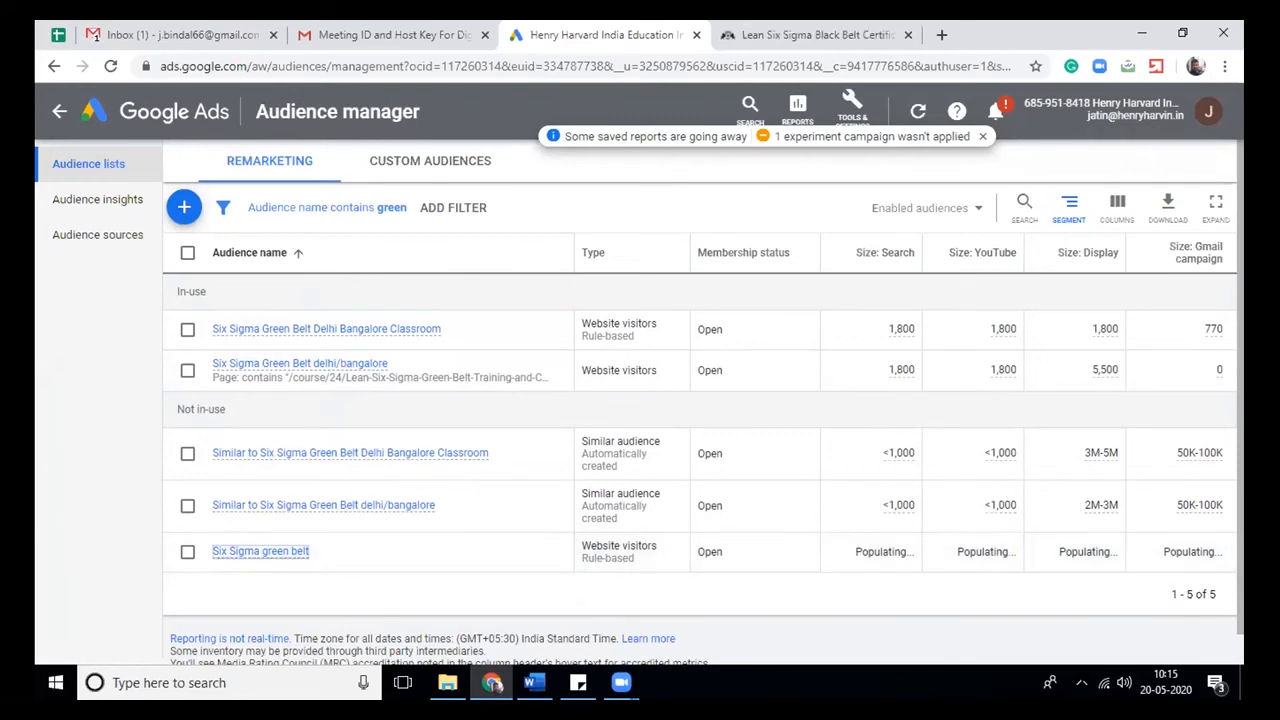
mouse_move(871, 565)
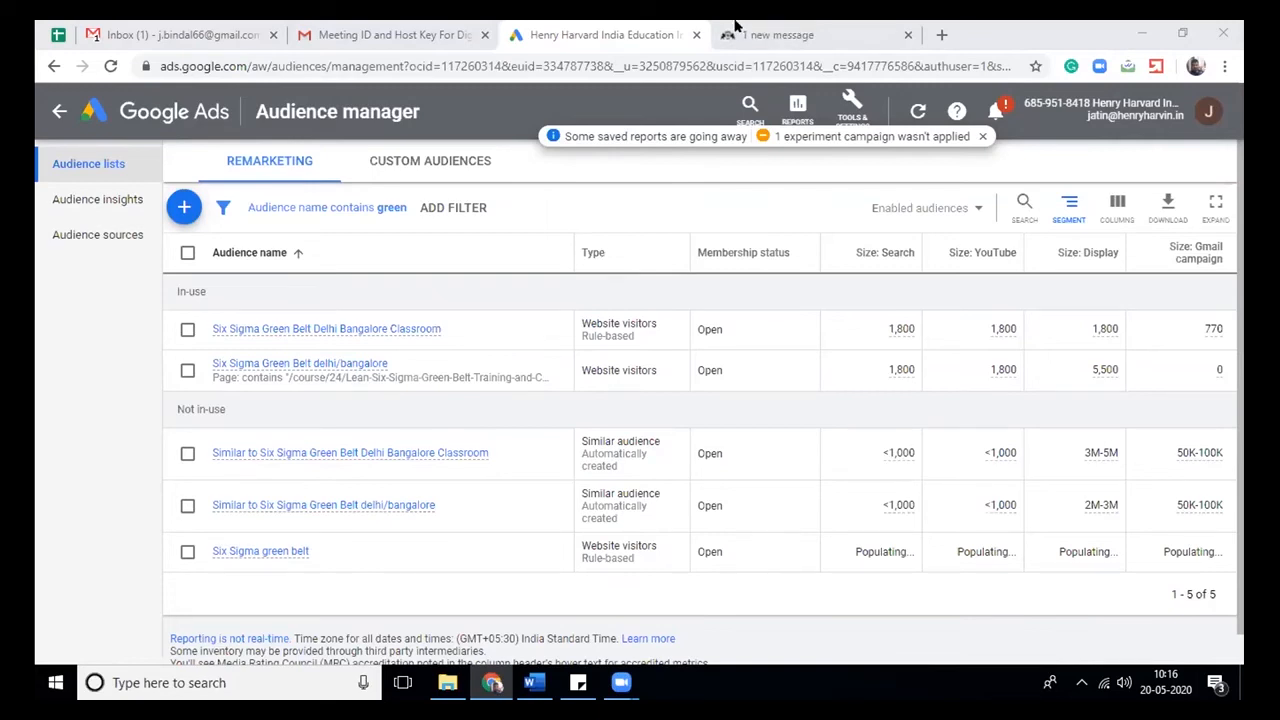
Check the black belt course page in its browser tab and start another website visitors audience in Audience manager
click(791, 34)
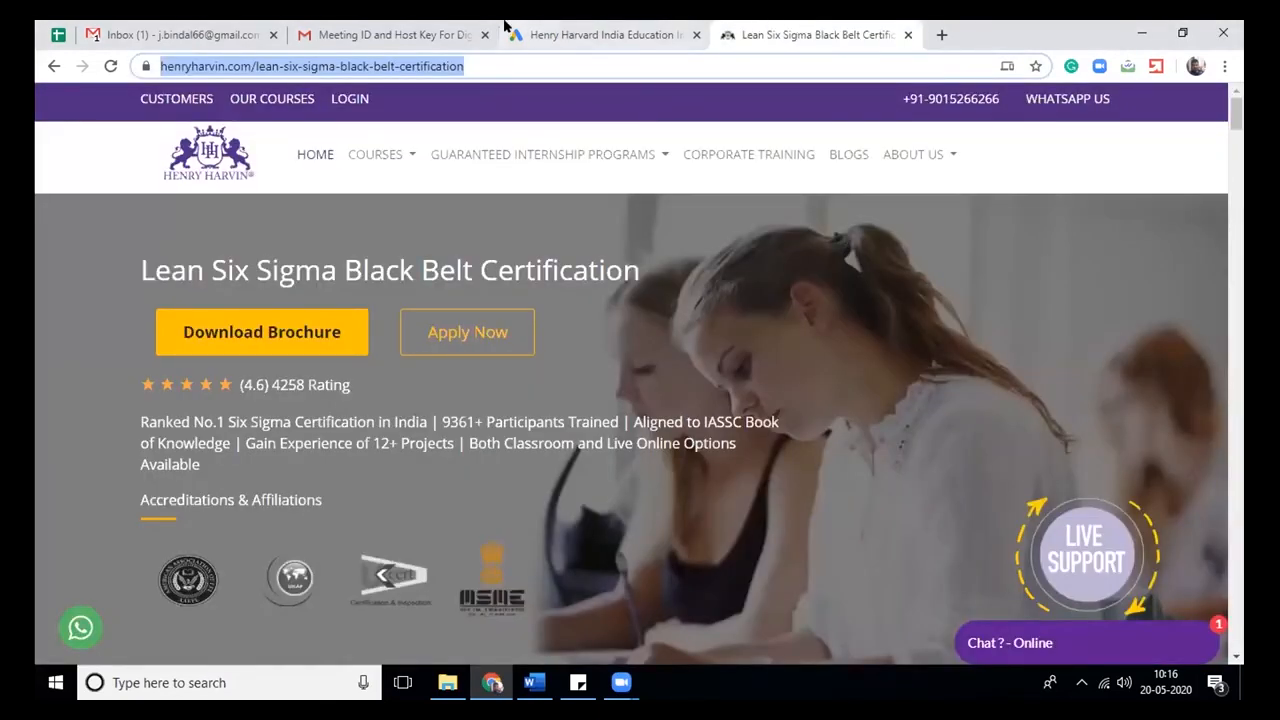
click(560, 34)
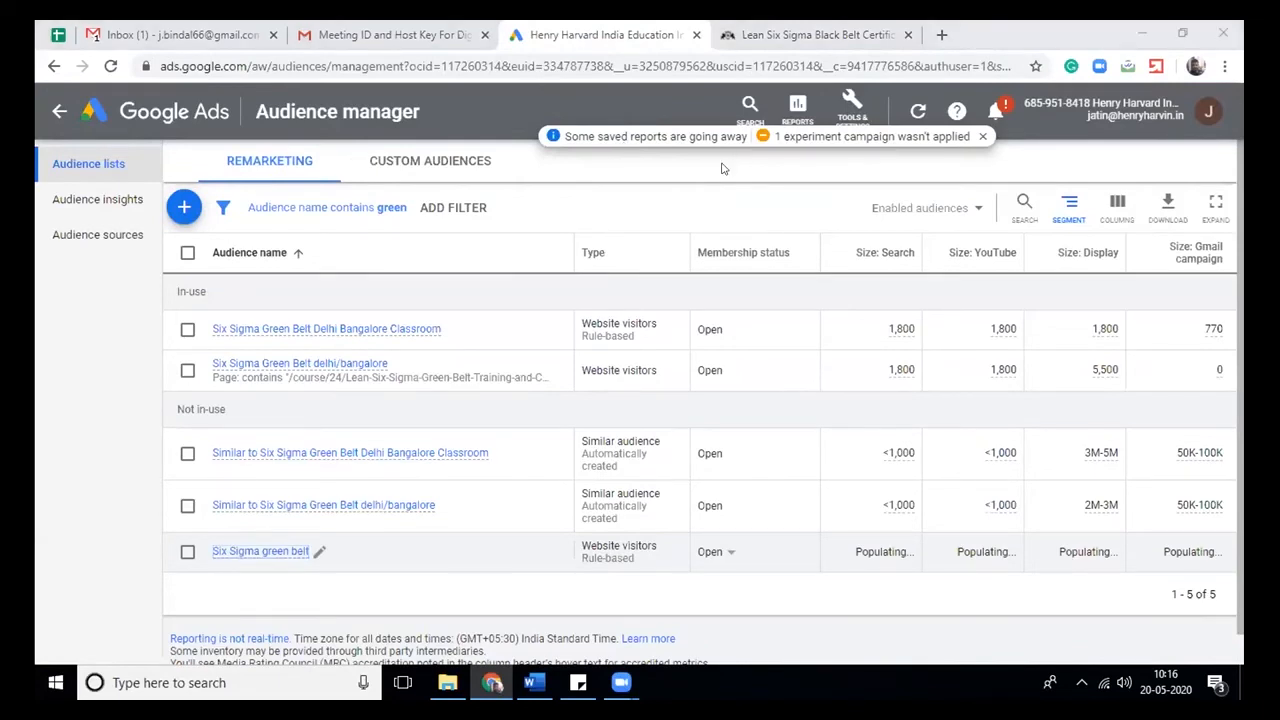
click(184, 207)
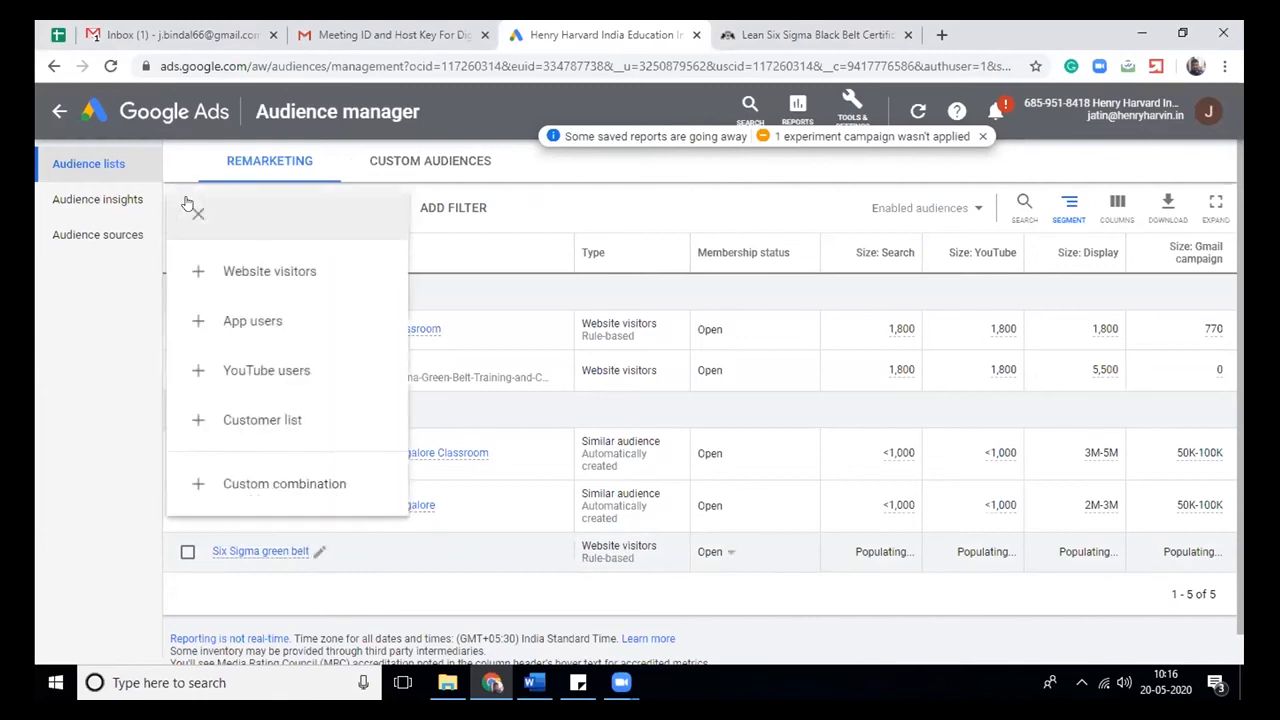
click(340, 270)
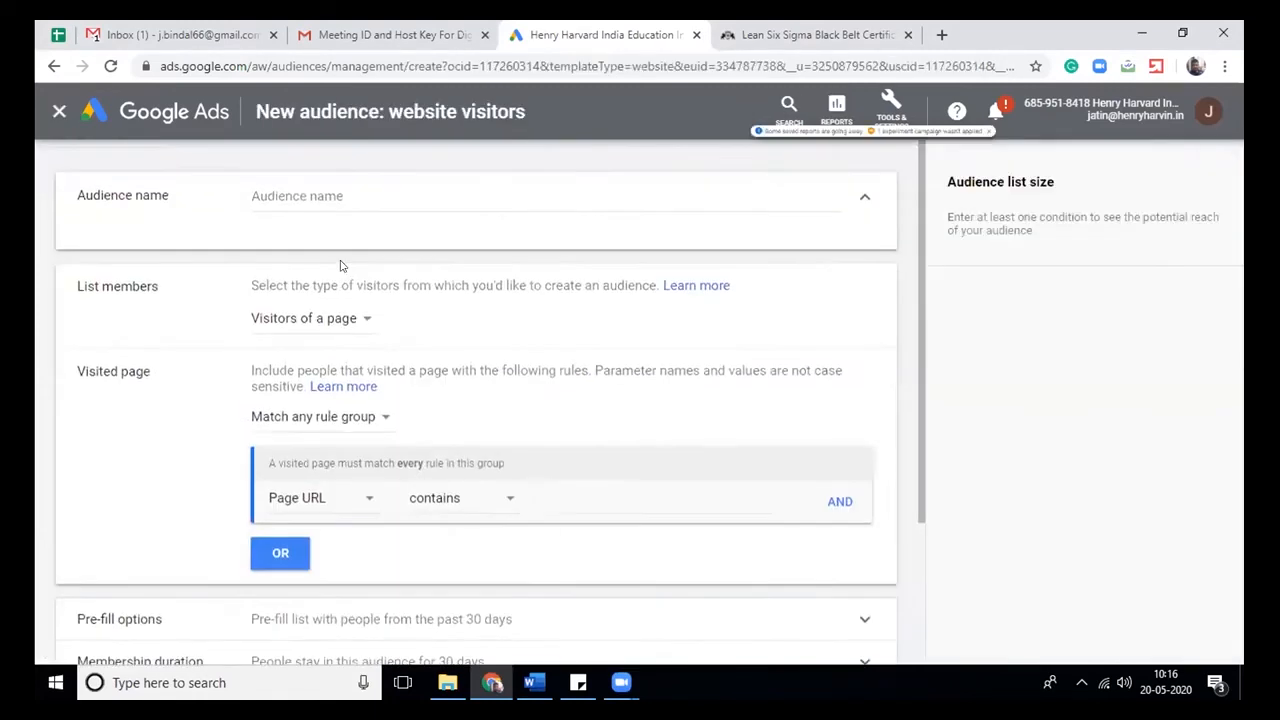
Name the new website visitors audience CDCW
click(298, 199)
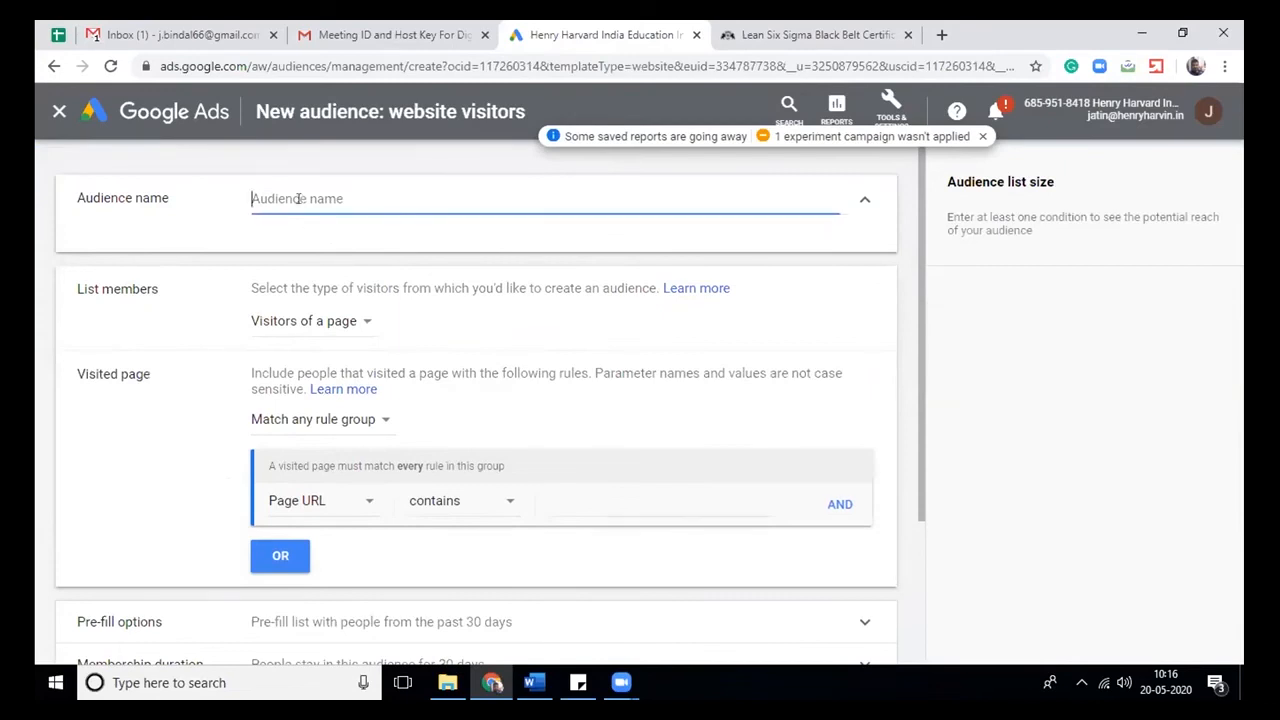
text(CDCW)
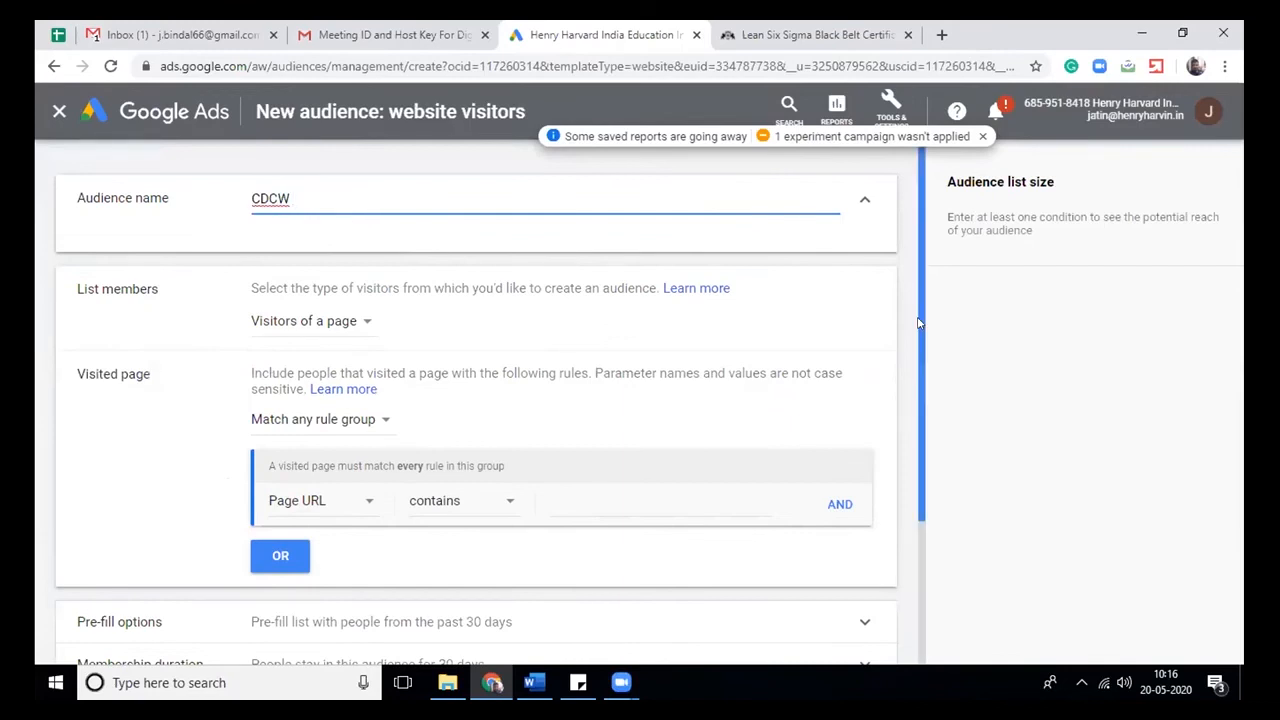
scroll(911, 340, down, 3)
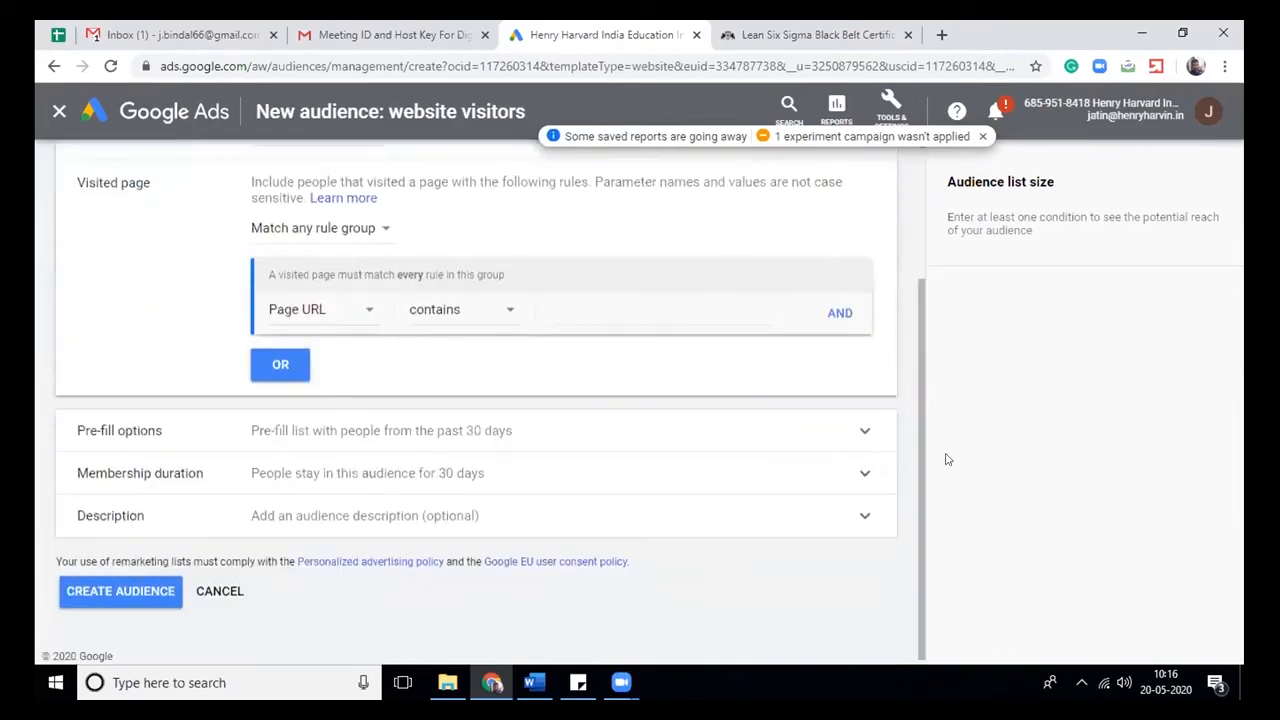
Switch to the Henry Harvin website, open the Content Writing course page from the Content Academy courses and copy its URL
click(805, 35)
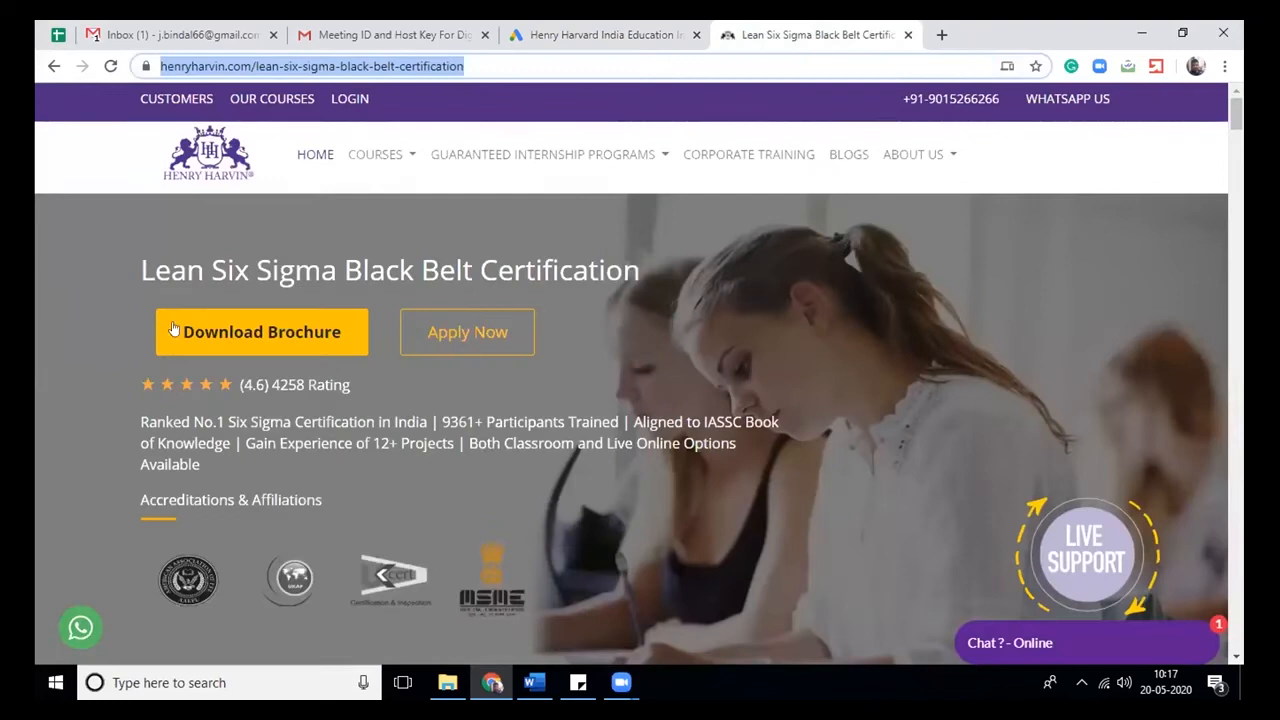
click(393, 155)
mouse_move(445, 235)
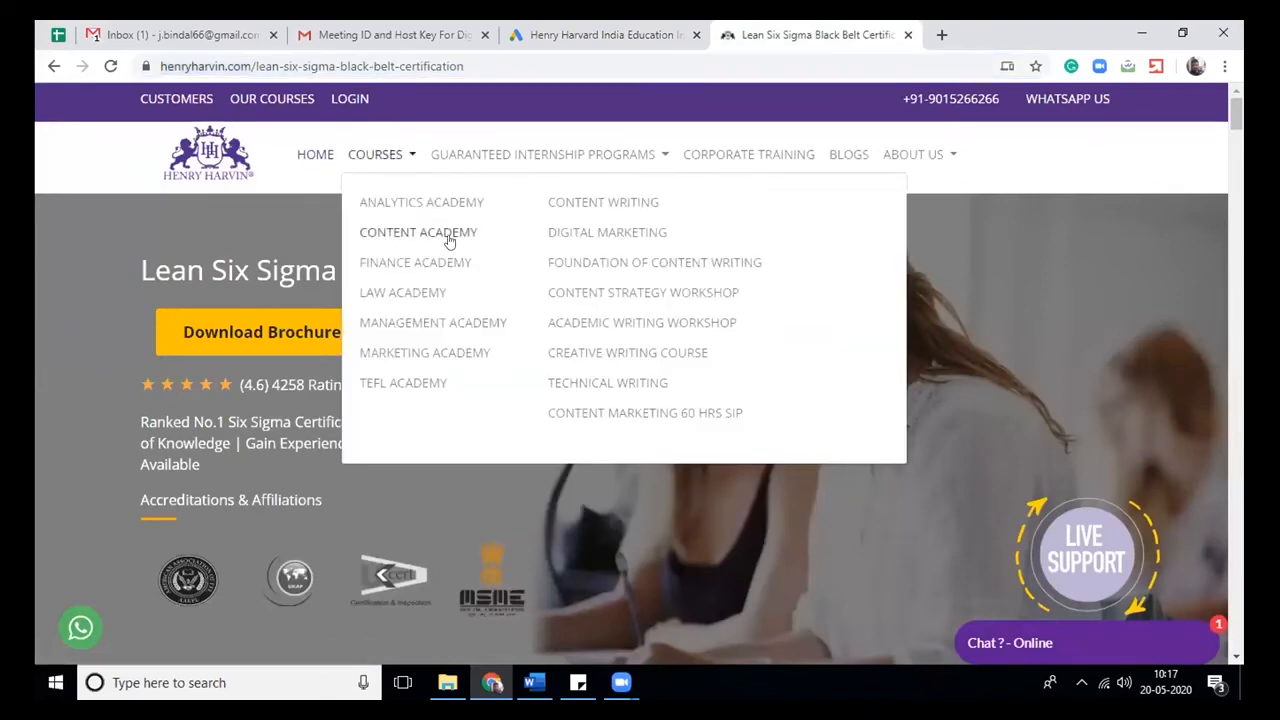
click(650, 205)
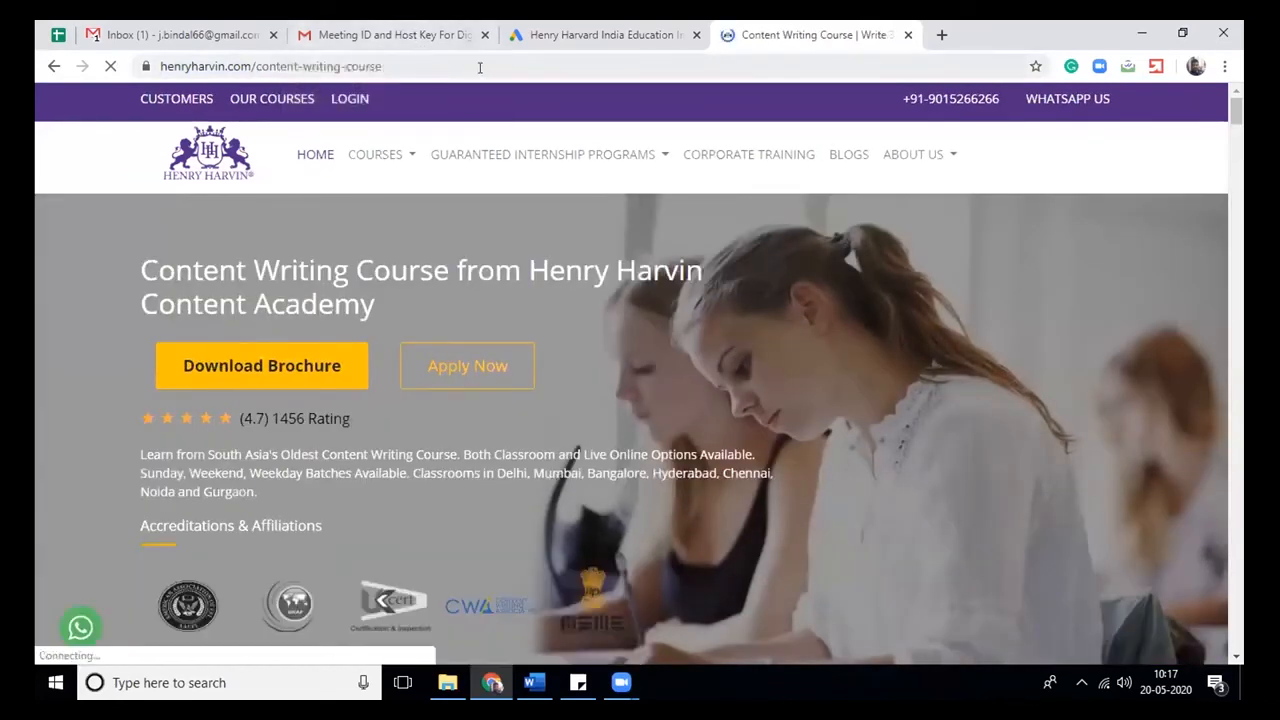
click(480, 67)
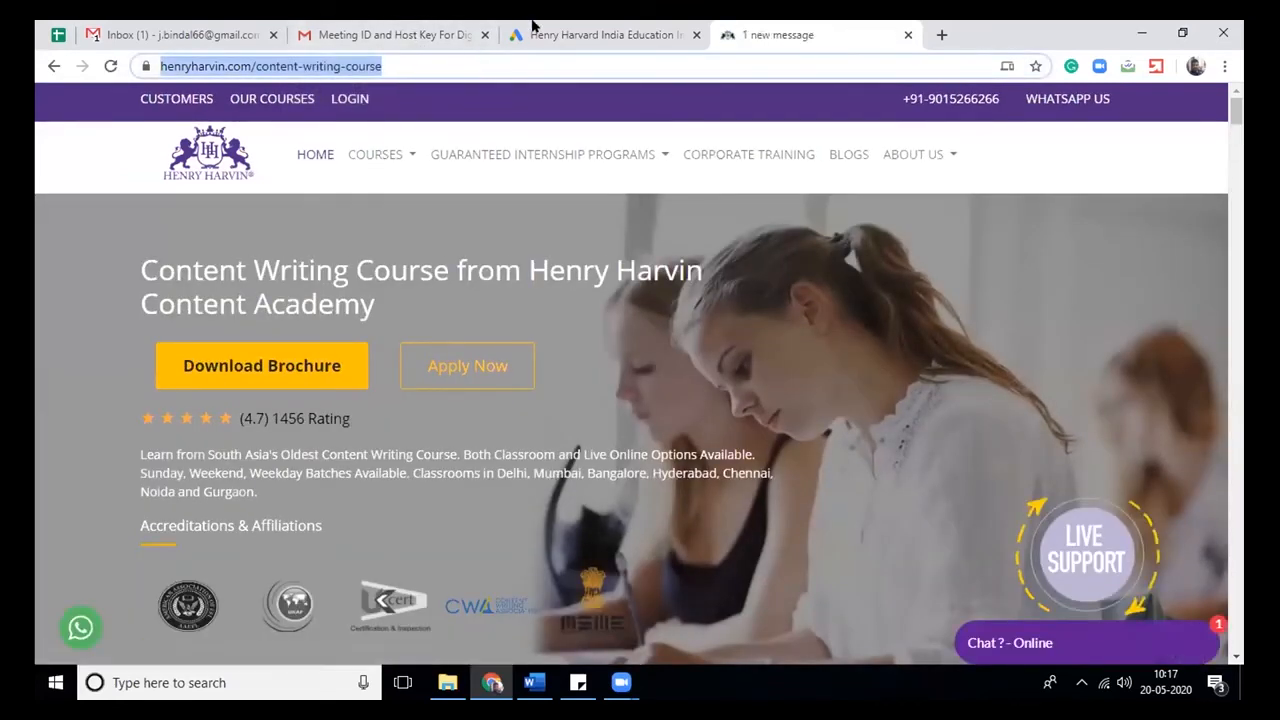
Return to the audience form and set the visited page rule to Page URL contains the copied content-writing-course address
click(581, 30)
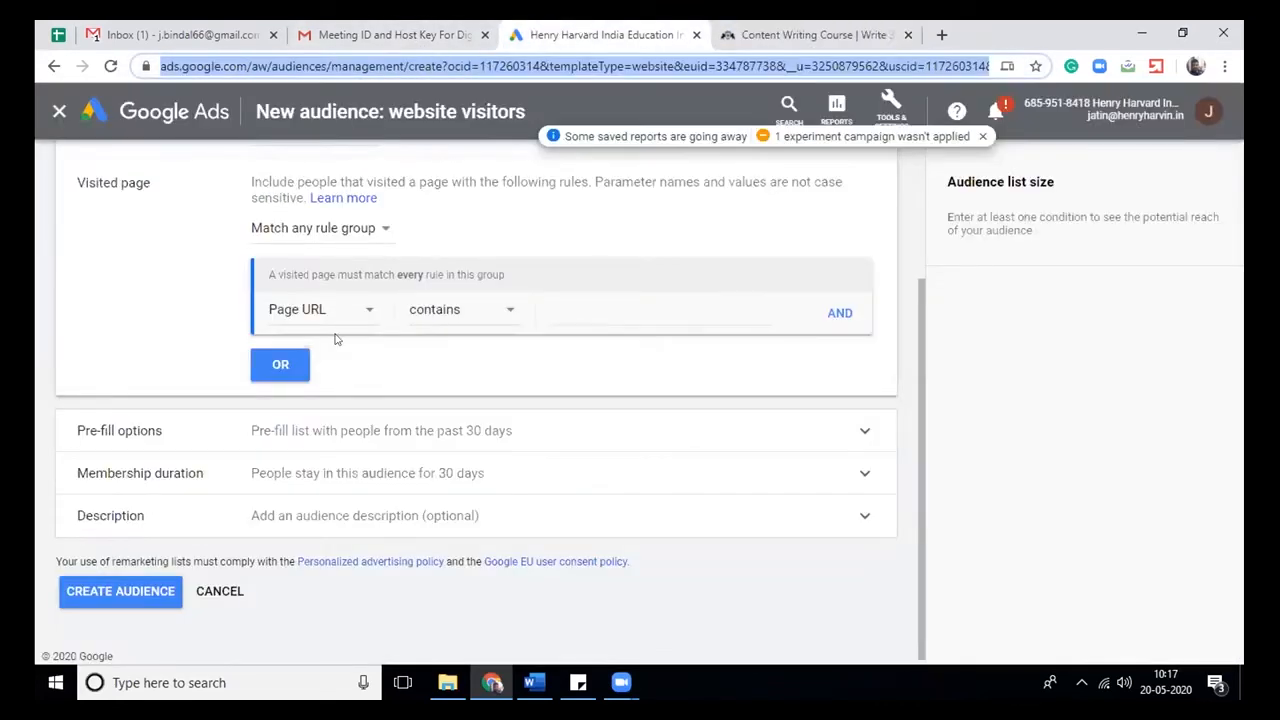
click(579, 311)
key(ctrl+v)
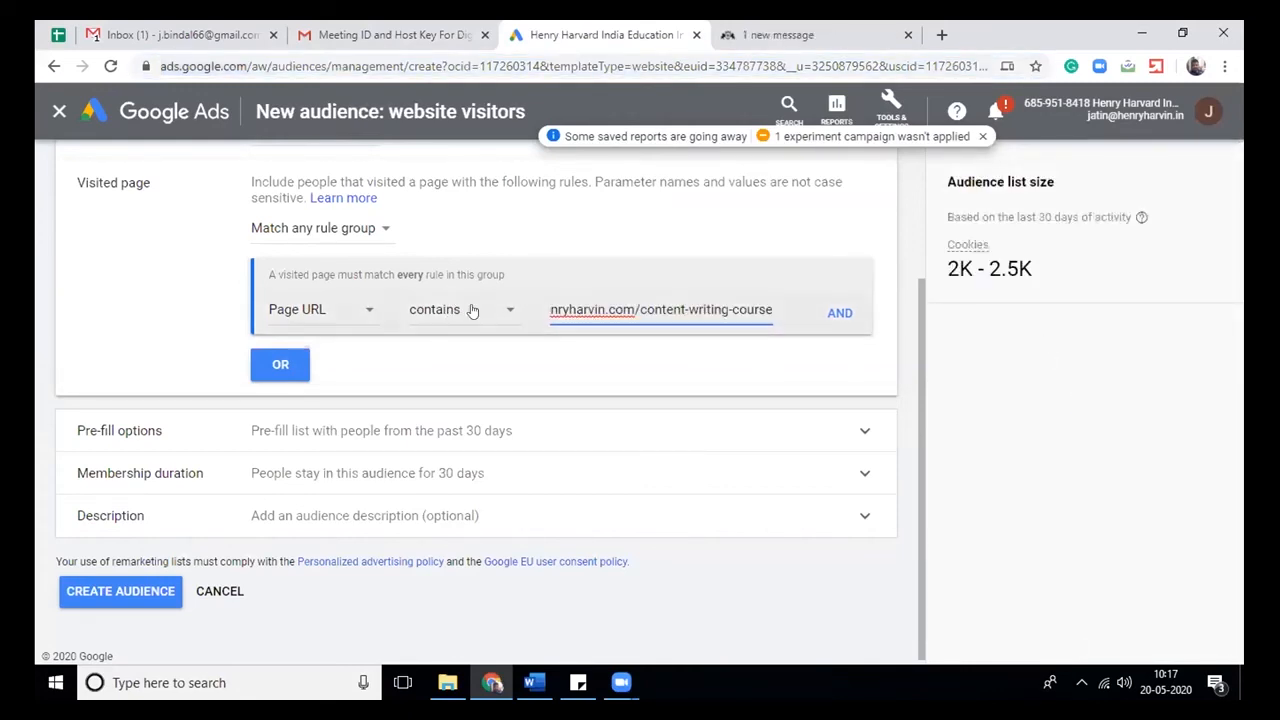
Keep the list pre-filled from the past 30 days, set the membership duration to 90 days and create the audience
click(380, 431)
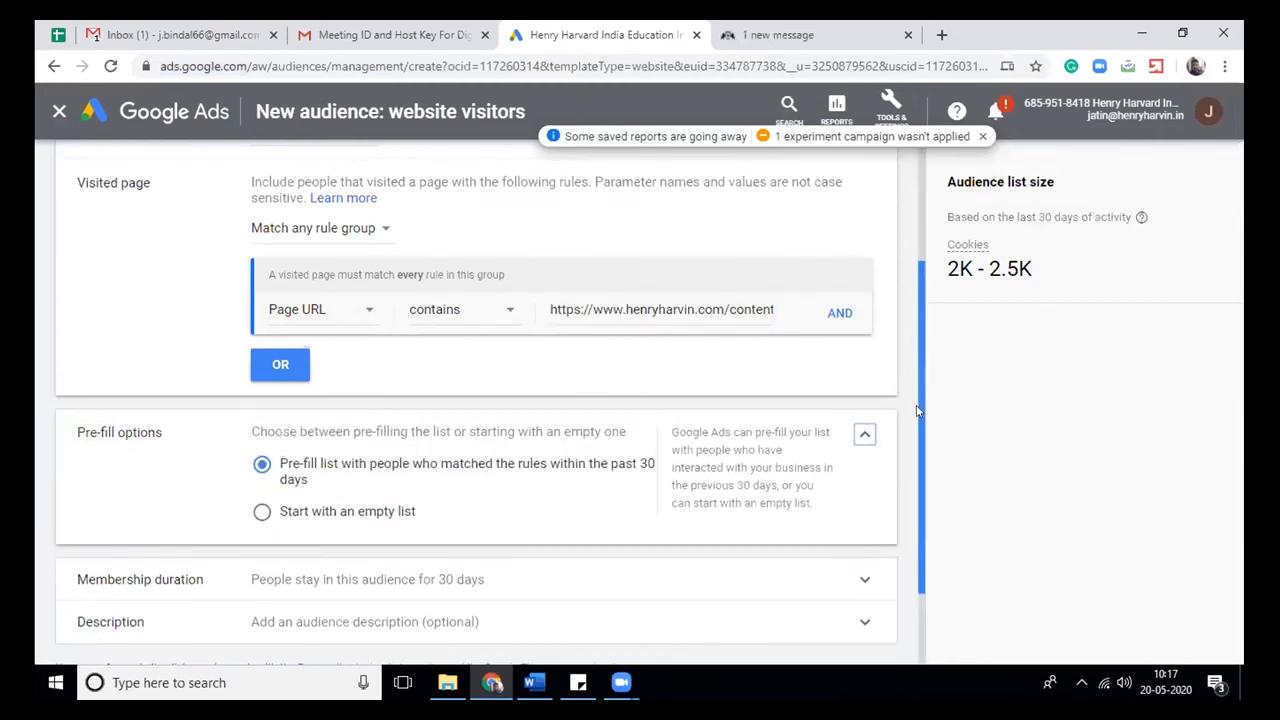
scroll(896, 492, down, 2)
click(477, 468)
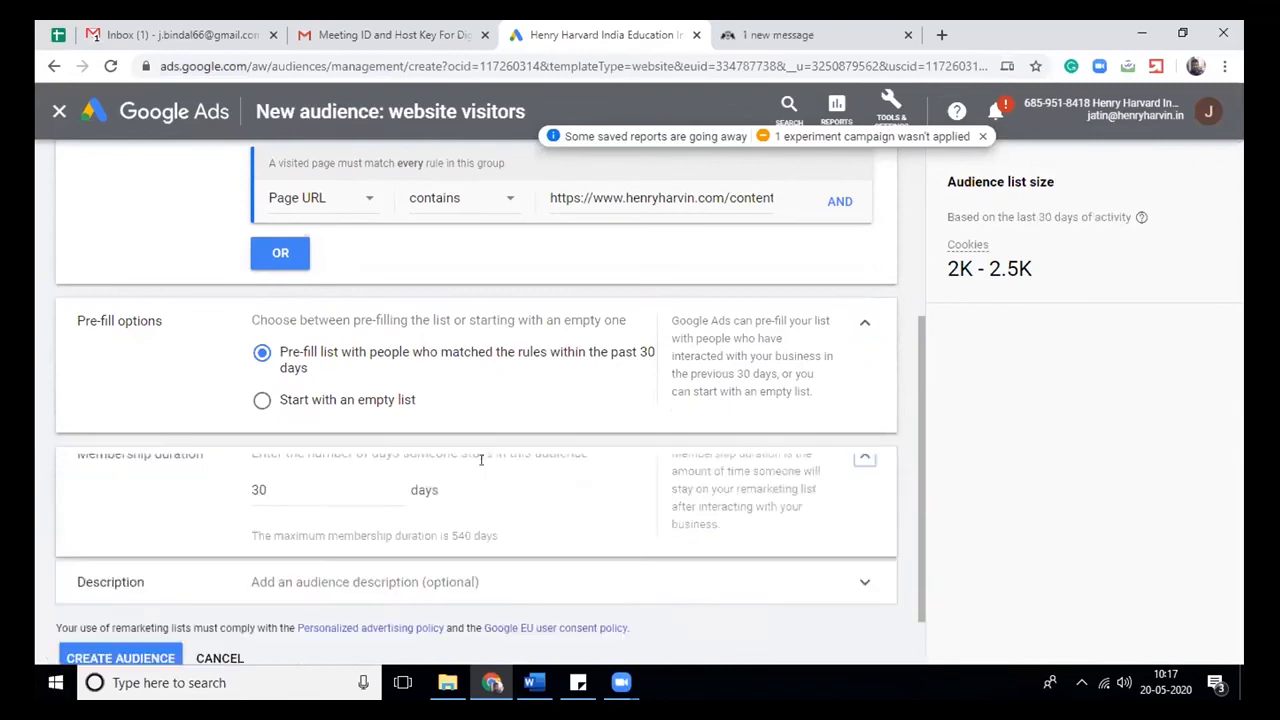
key(ctrl+a)
text(9)
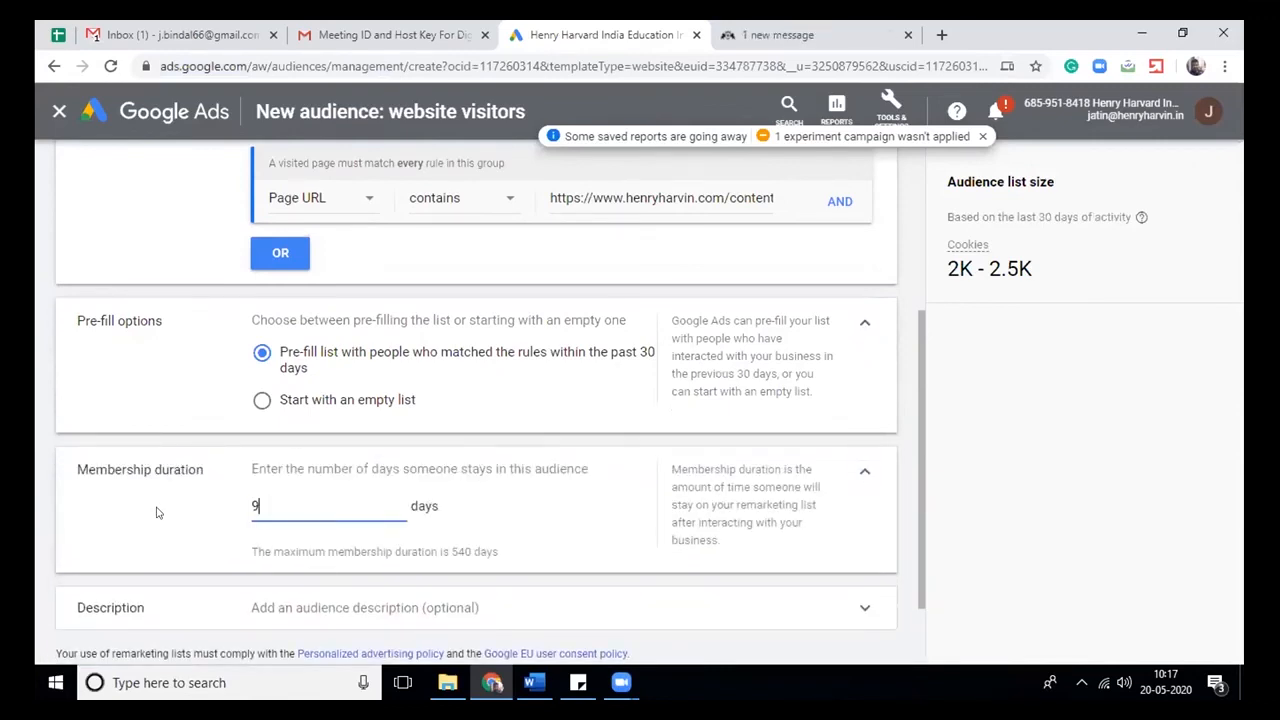
text(0)
click(903, 424)
drag(922, 427, 895, 671)
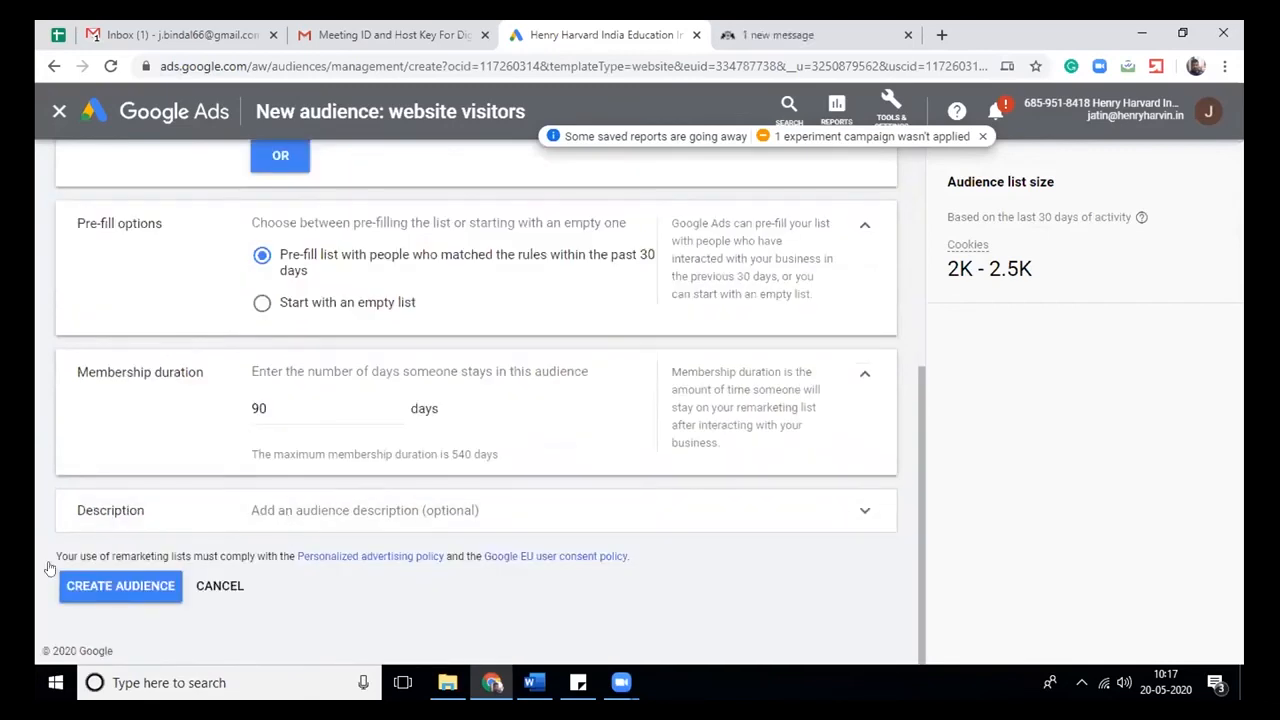
click(113, 587)
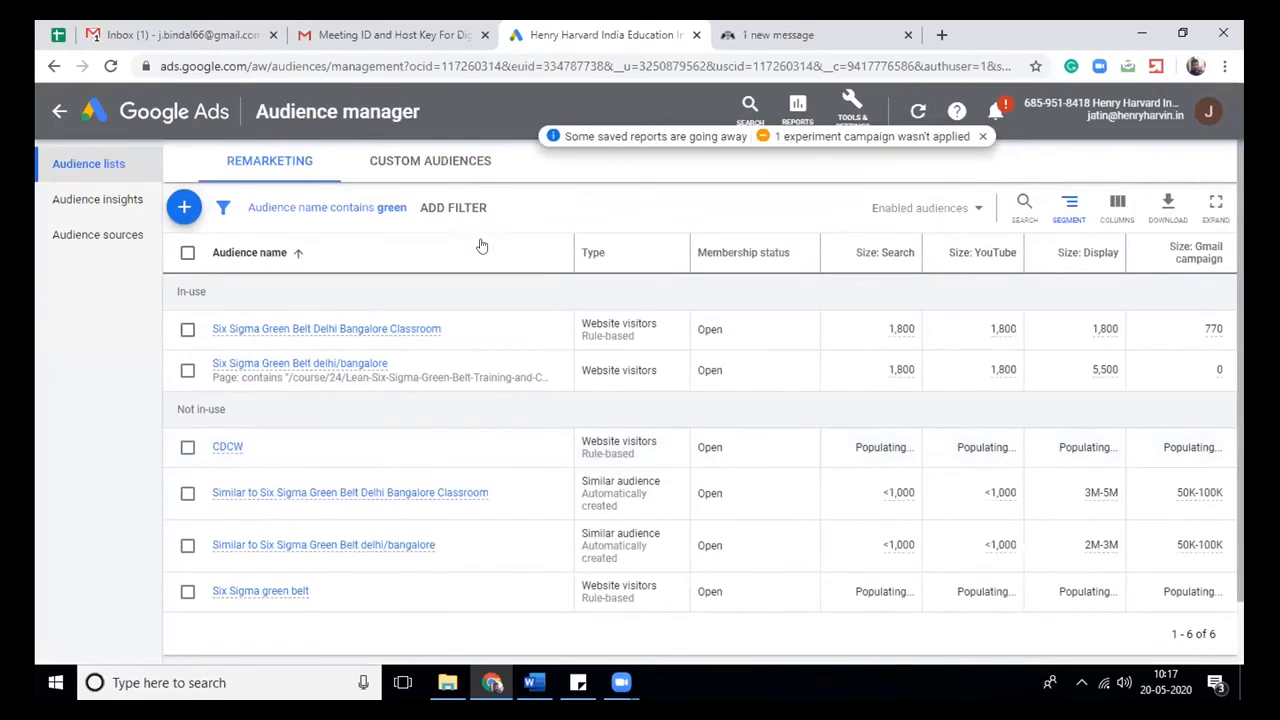
Go to the account's campaigns list and change the campaign name filter to contains "green"
click(174, 117)
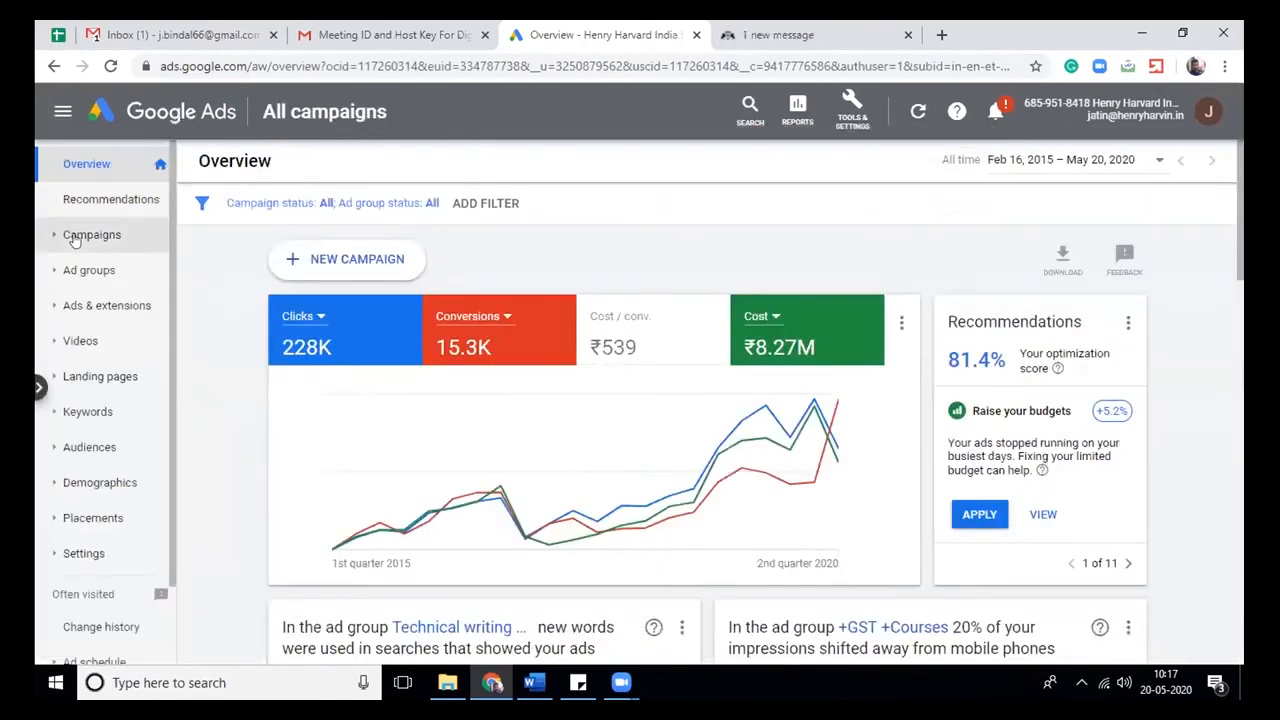
click(91, 234)
click(108, 278)
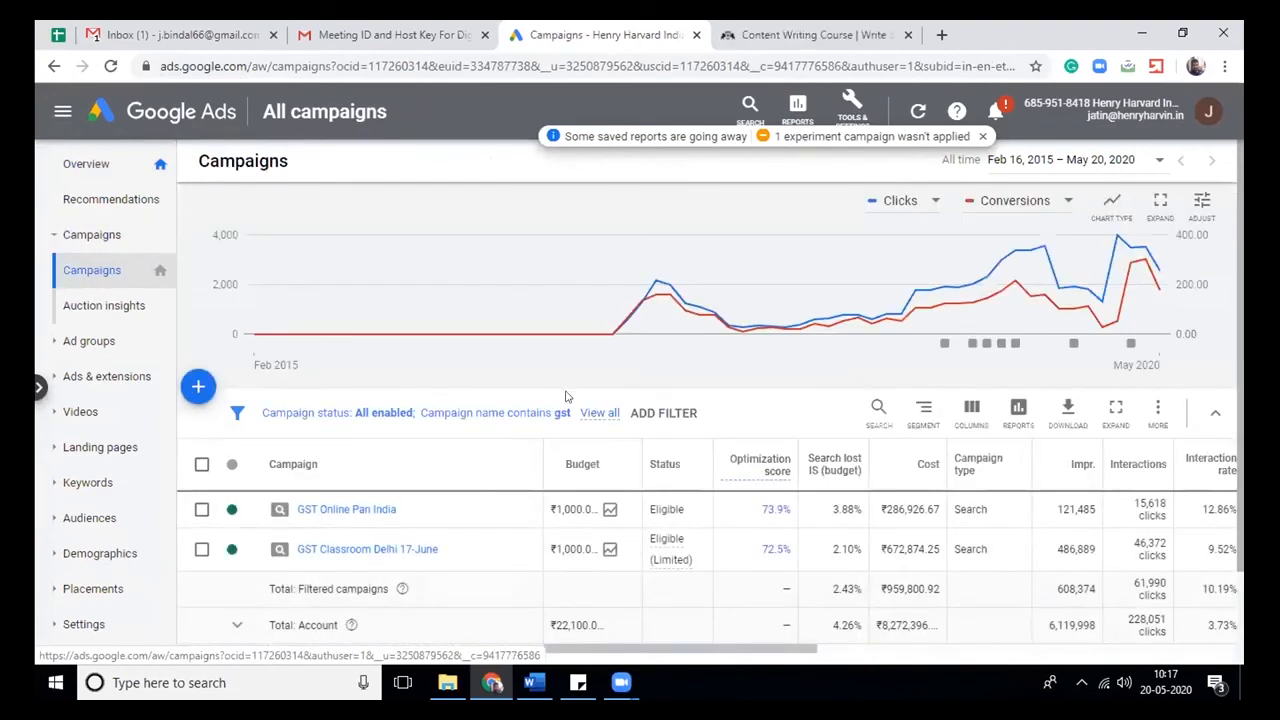
click(553, 413)
double_click(452, 512)
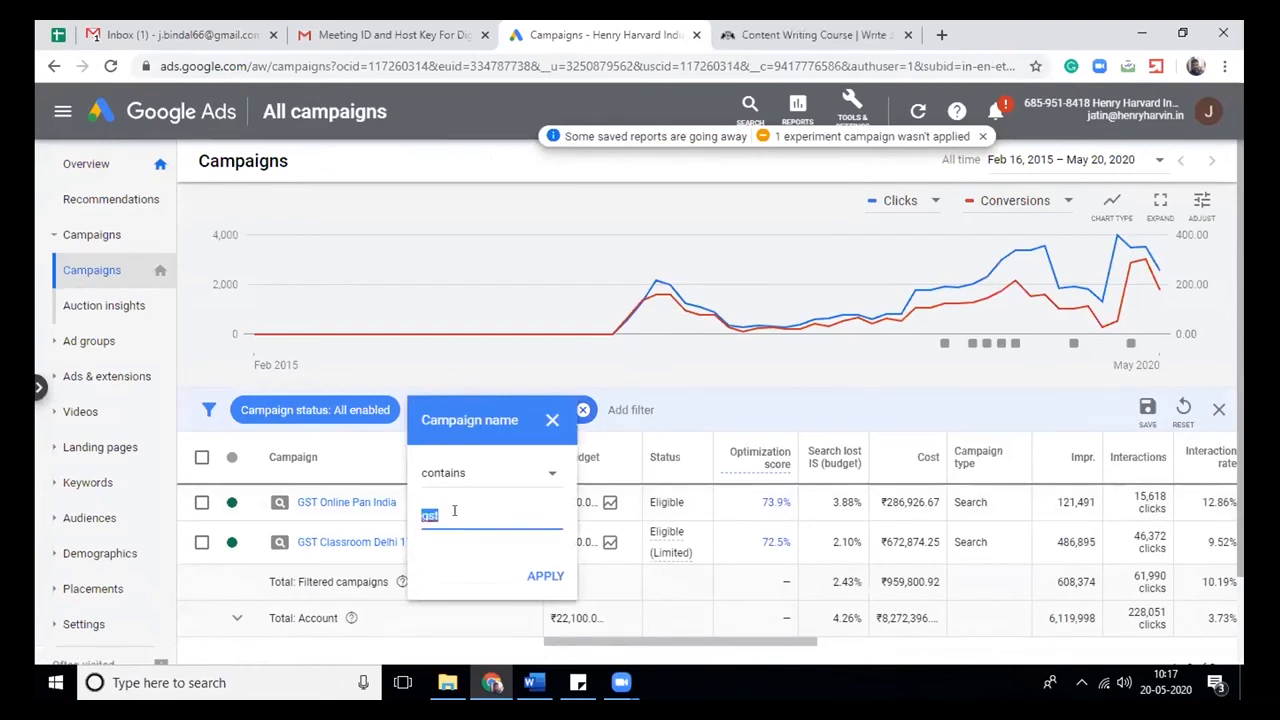
text(green)
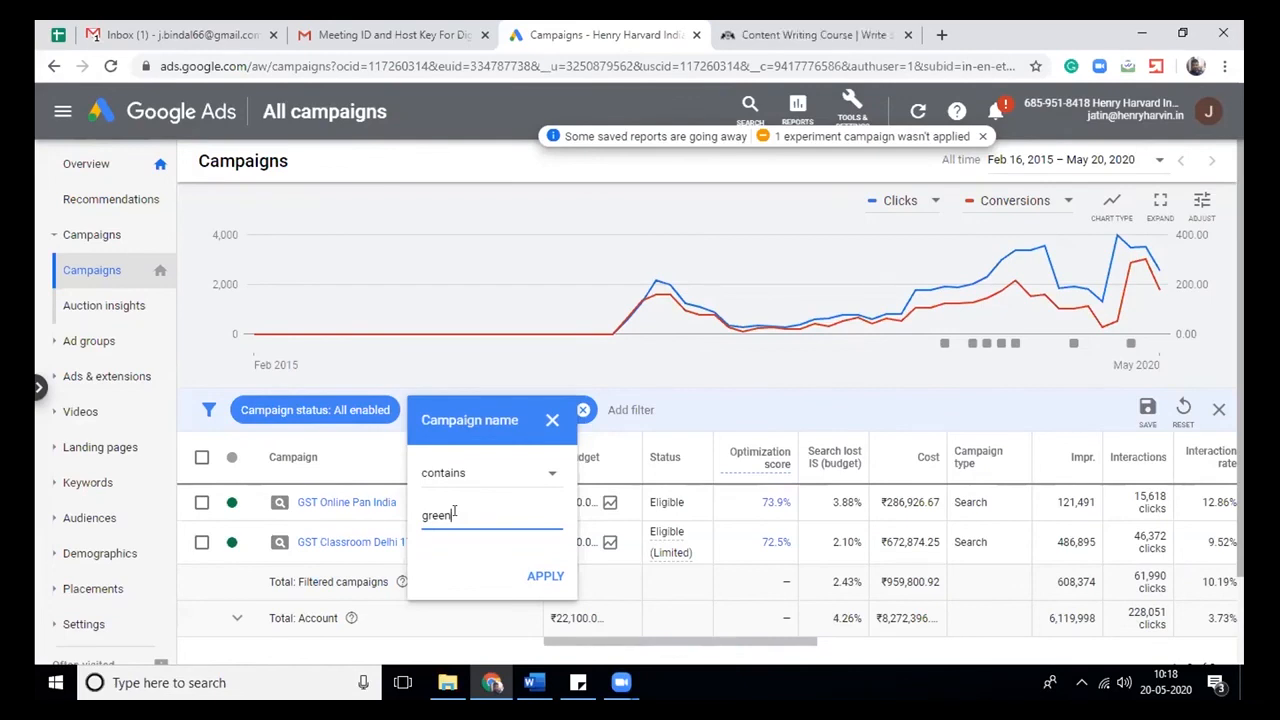
click(545, 576)
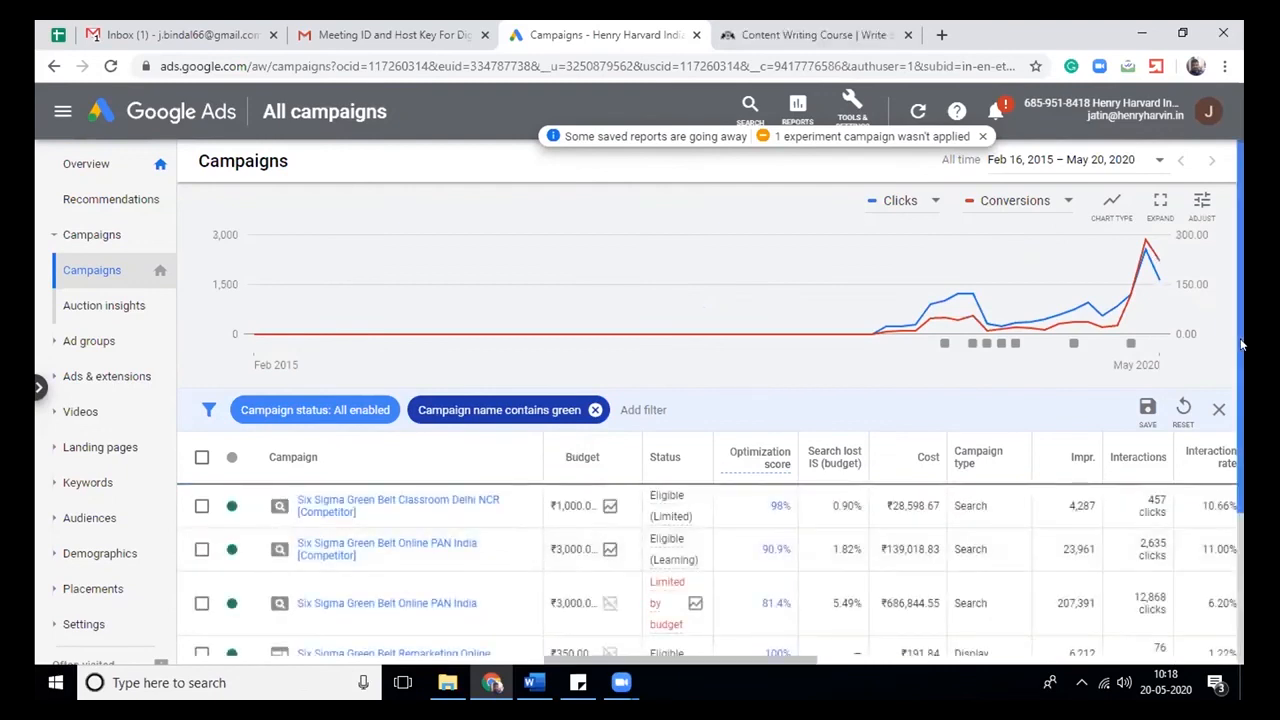
Open the Six Sigma Green Belt Remarketing Online campaign and its Six Sigma Green Belt Online Remarketing ad group
drag(1241, 341, 1241, 467)
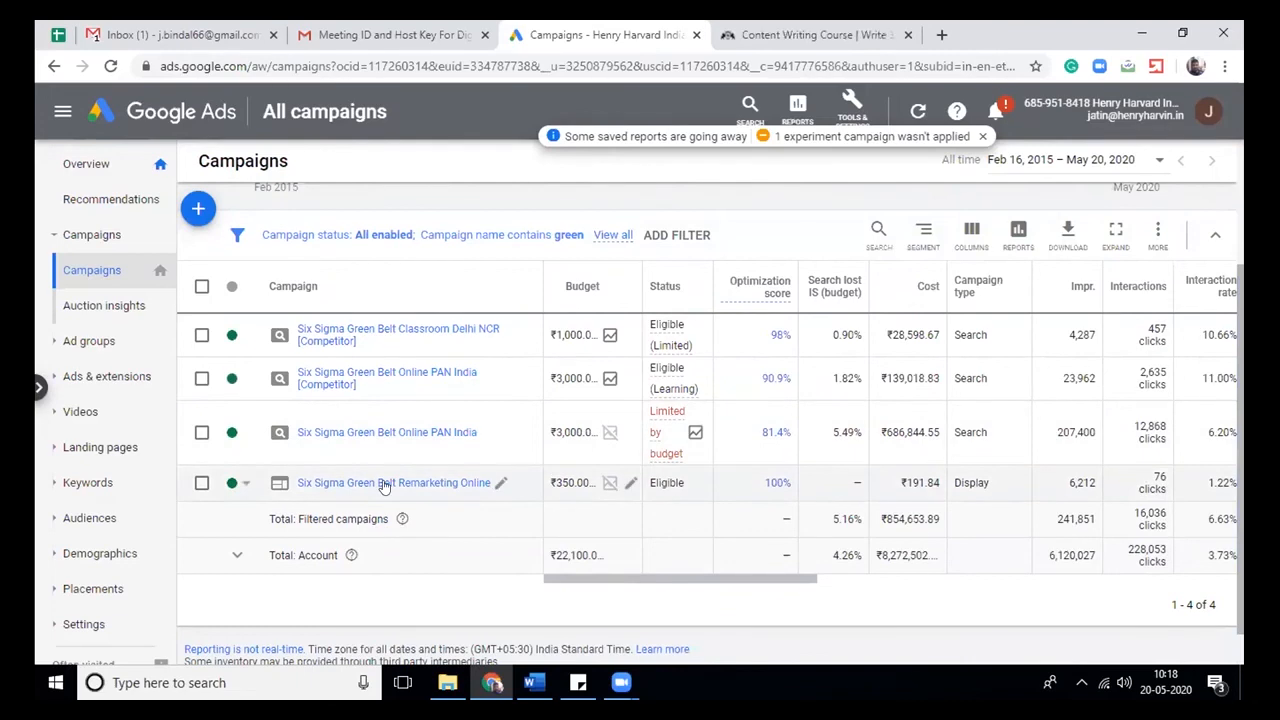
click(384, 483)
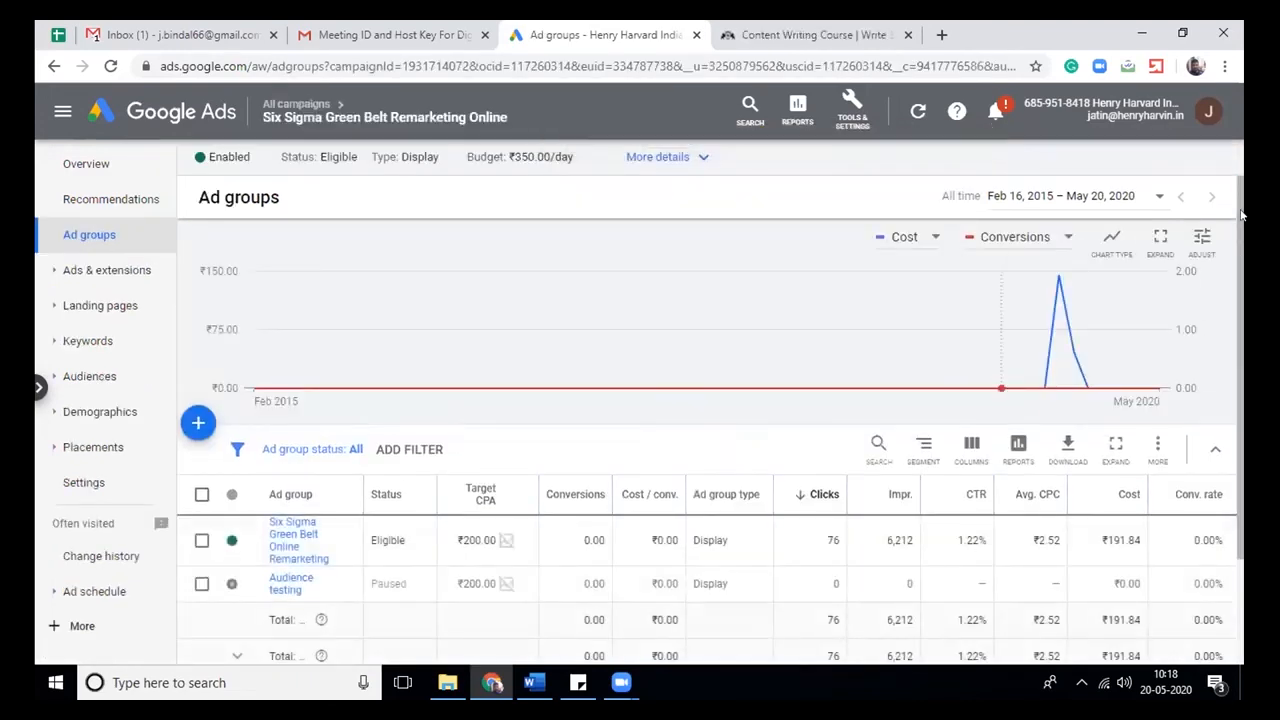
scroll(1240, 287, down, 1)
scroll(1240, 287, down, 2)
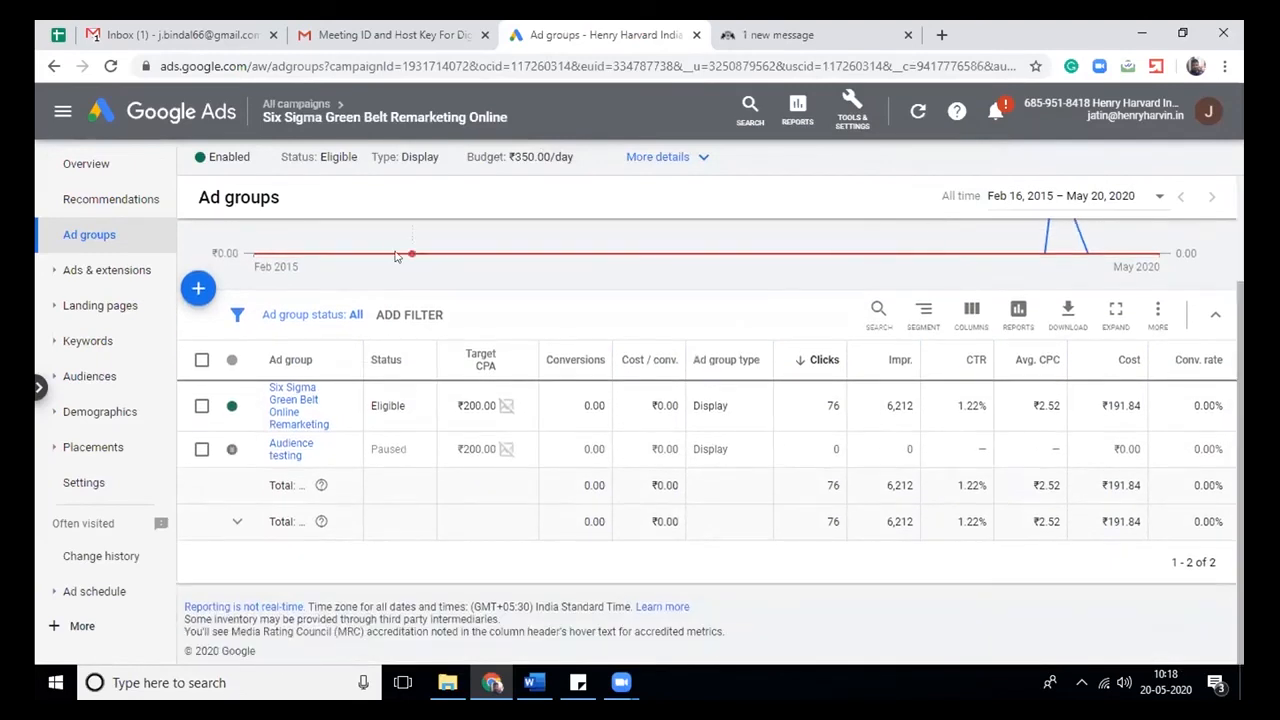
click(287, 412)
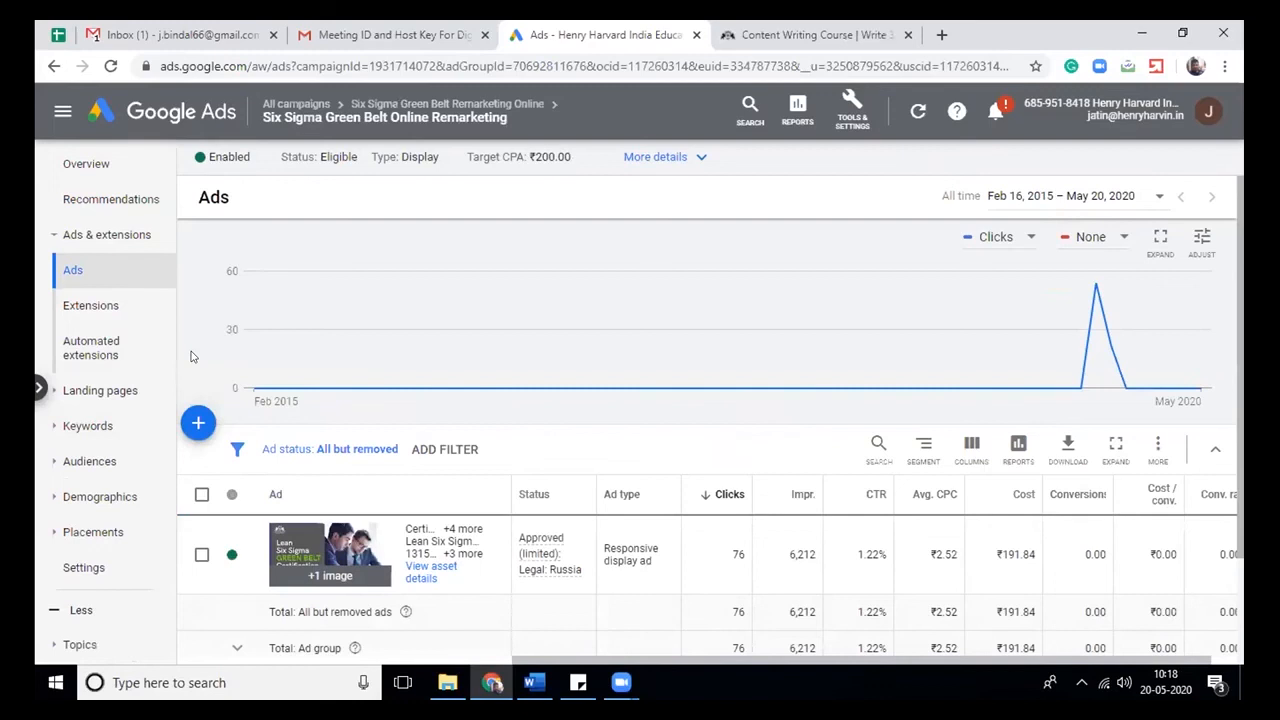
Open the ad group's audiences for editing and search the available audiences for "green"
click(95, 462)
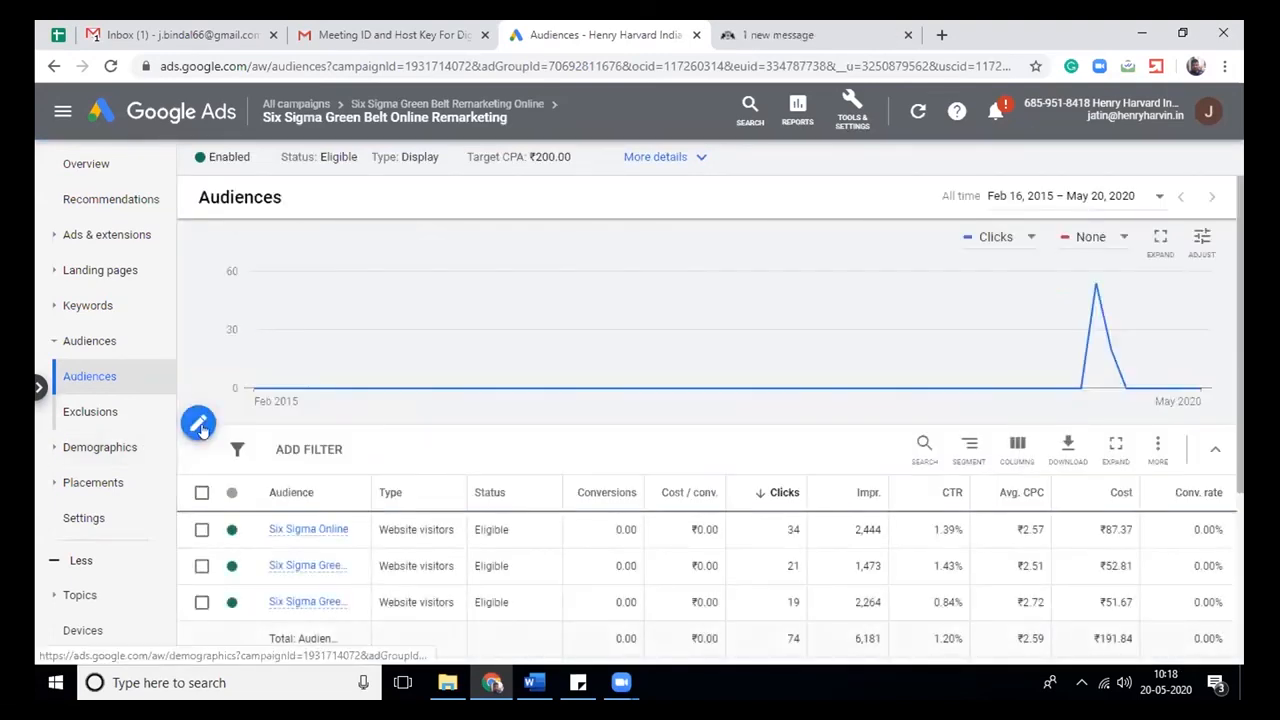
click(199, 424)
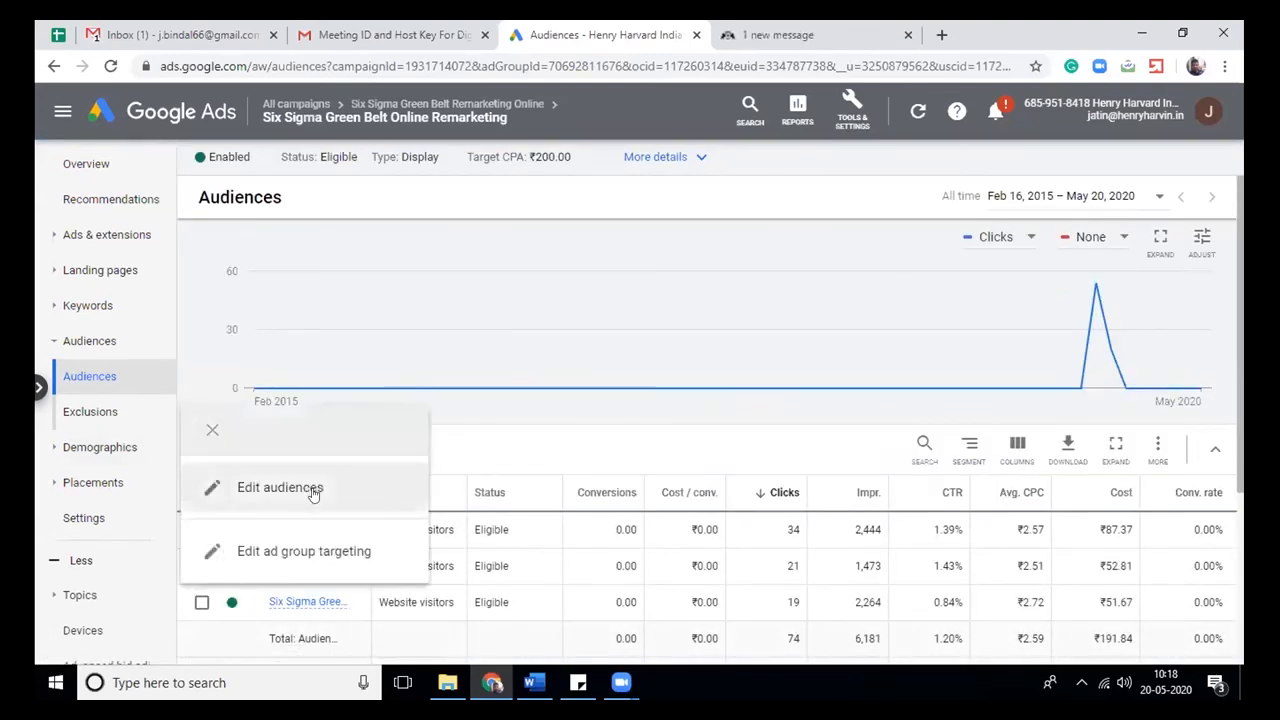
click(314, 490)
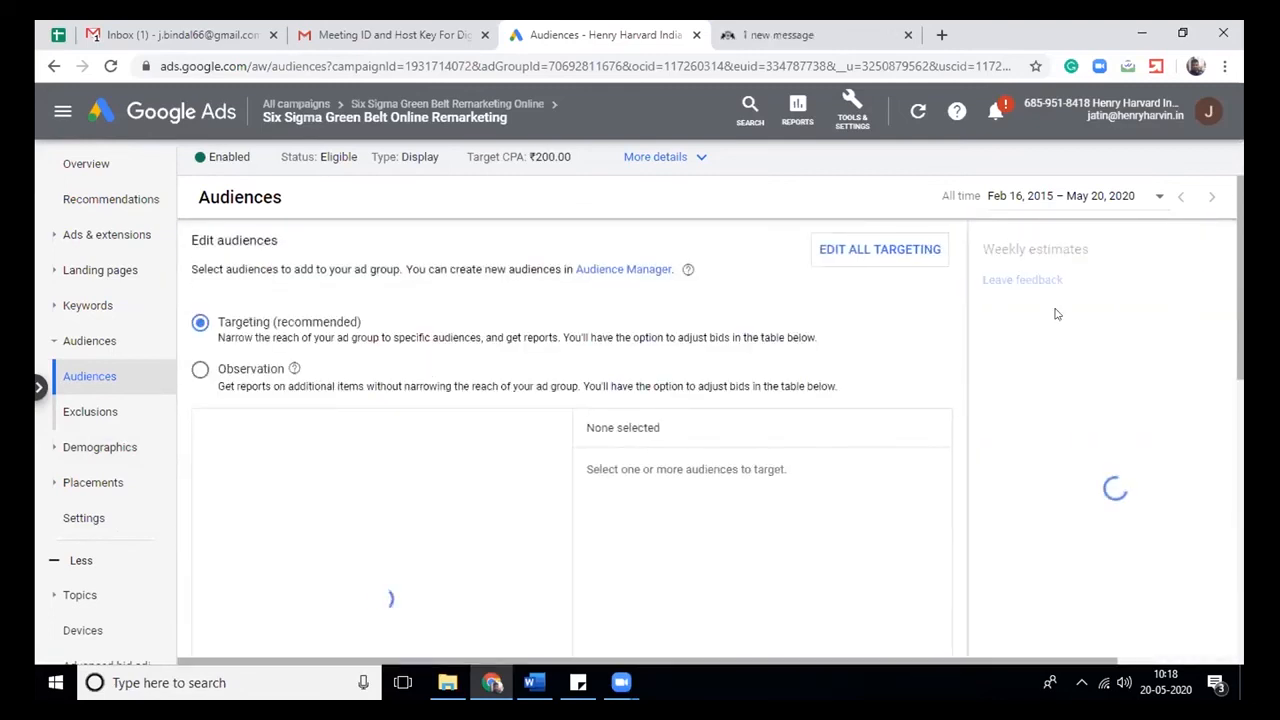
scroll(1241, 257, down, 2)
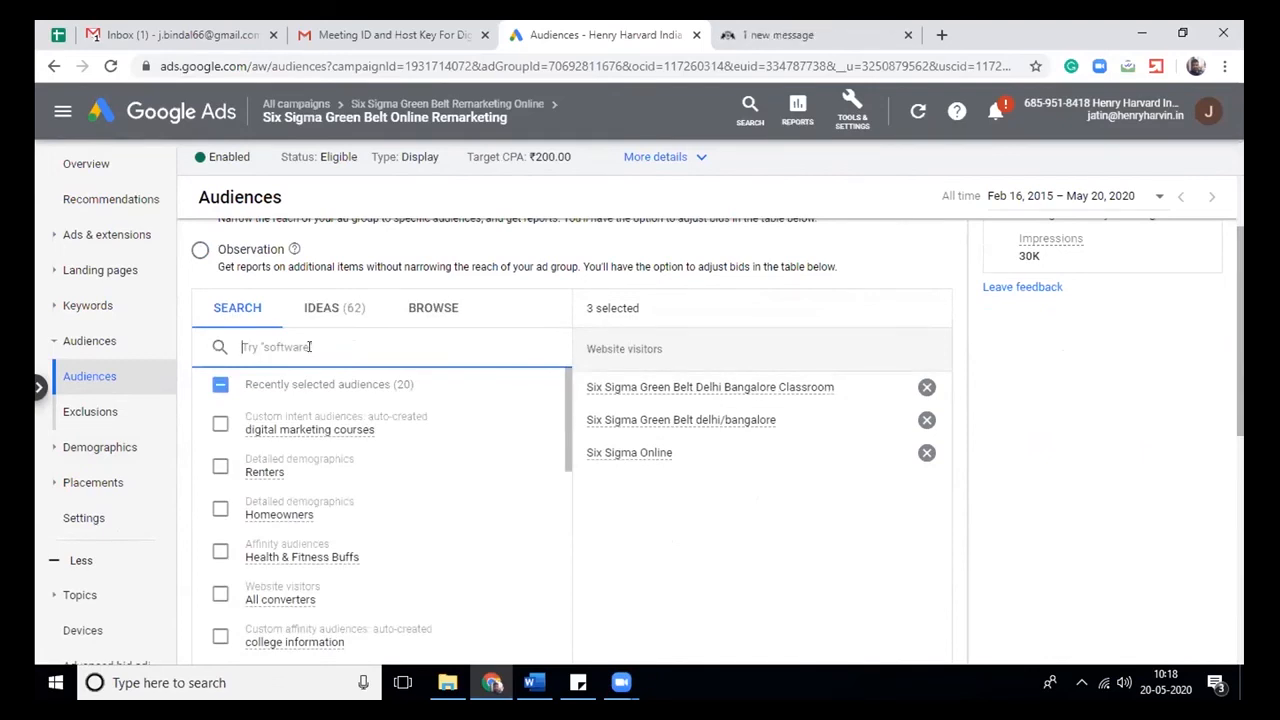
text(green)
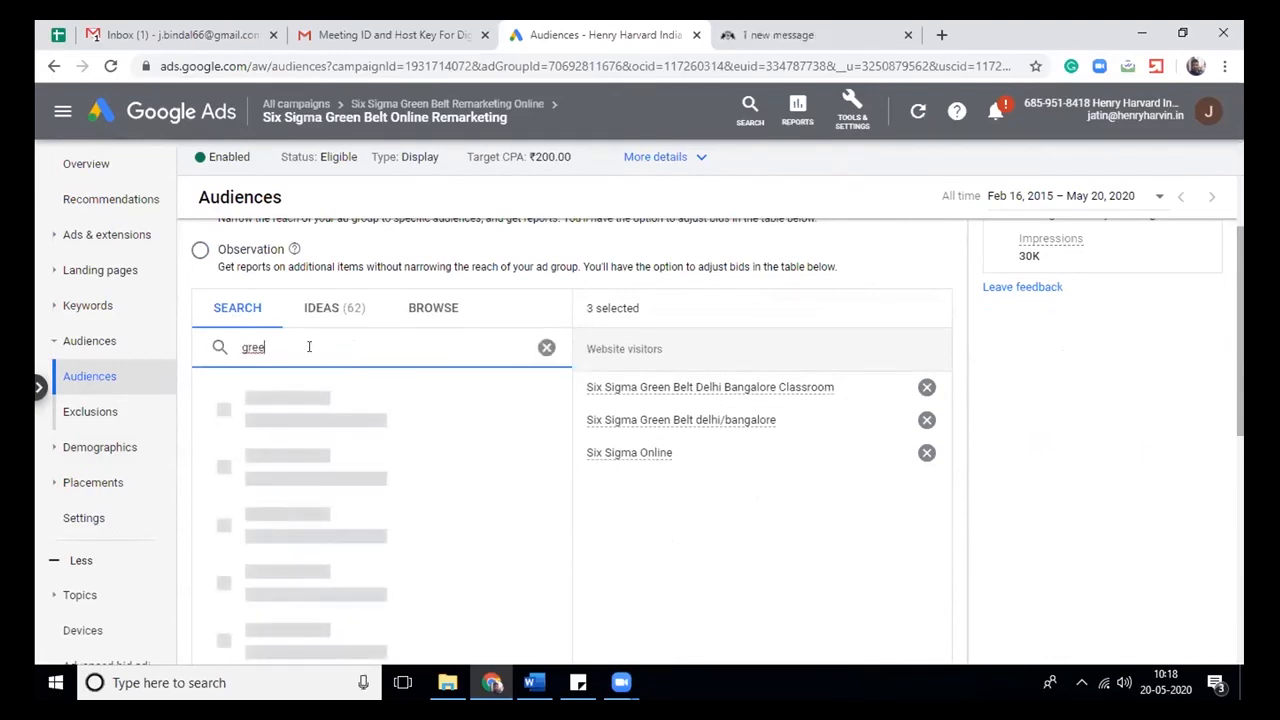
Browse the website visitors remarketing lists, add the Six Sigma green belt audience to the ad group's targeting and save
click(438, 309)
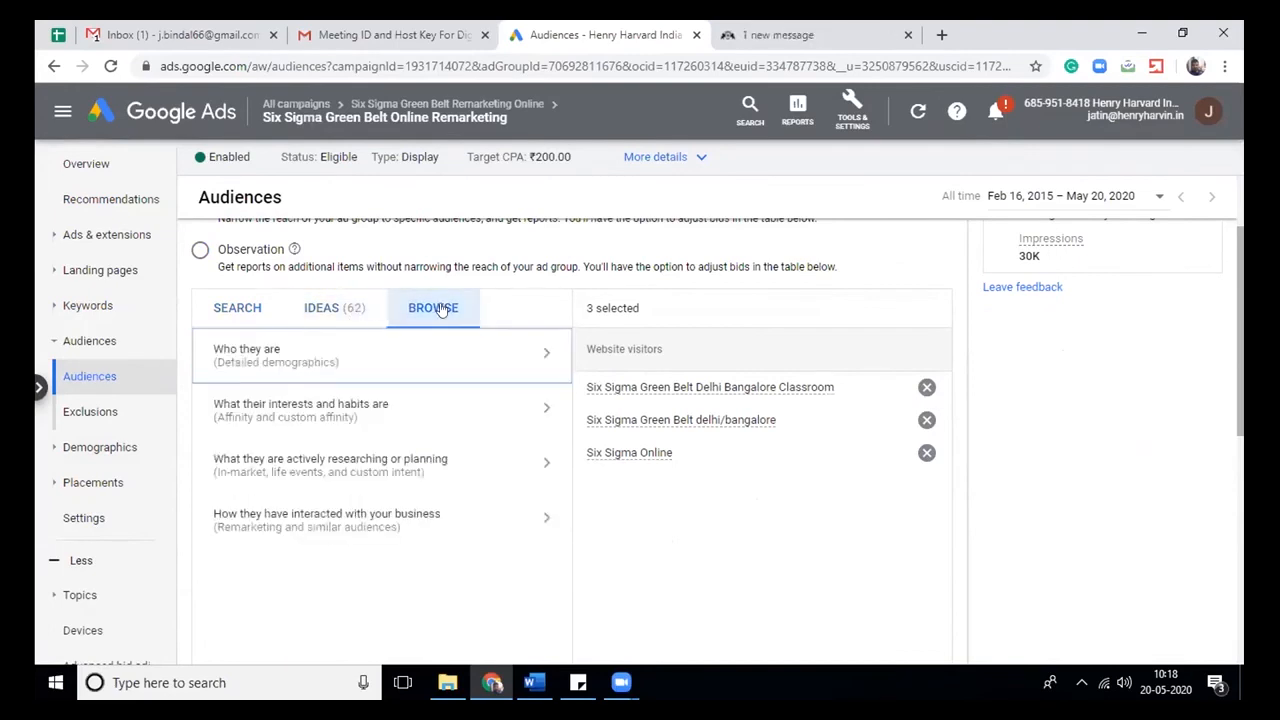
click(316, 520)
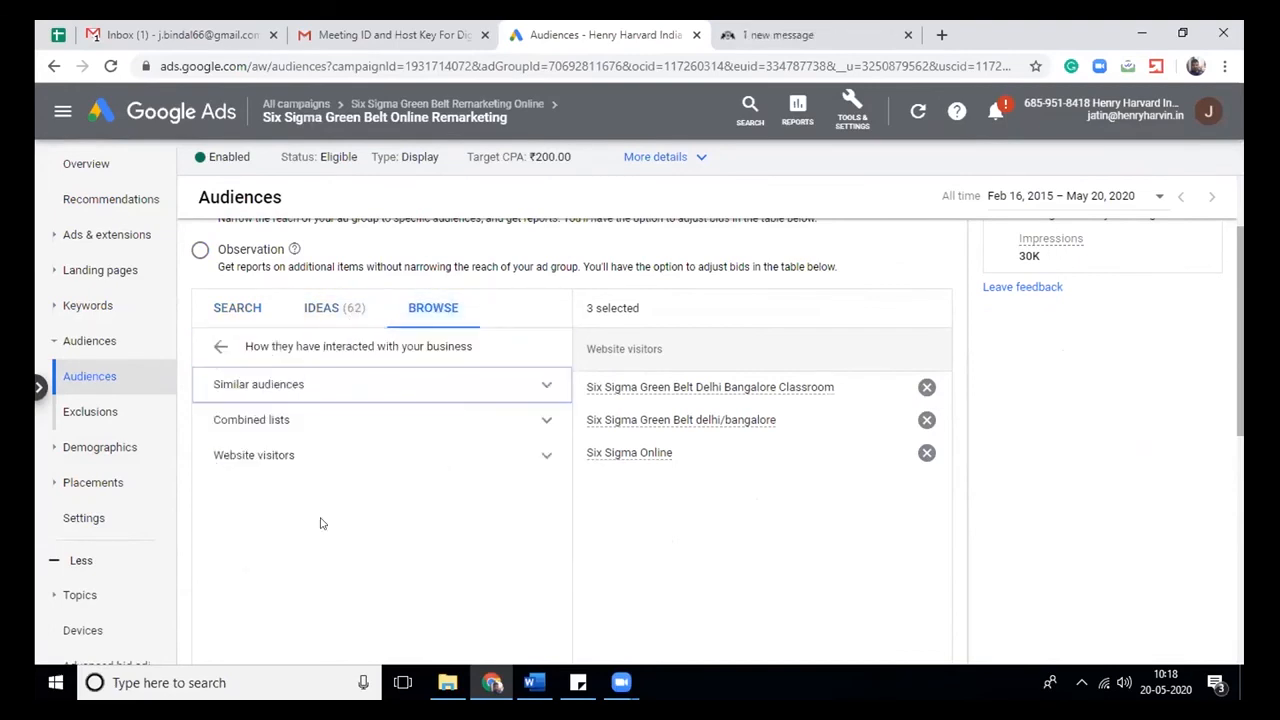
click(300, 451)
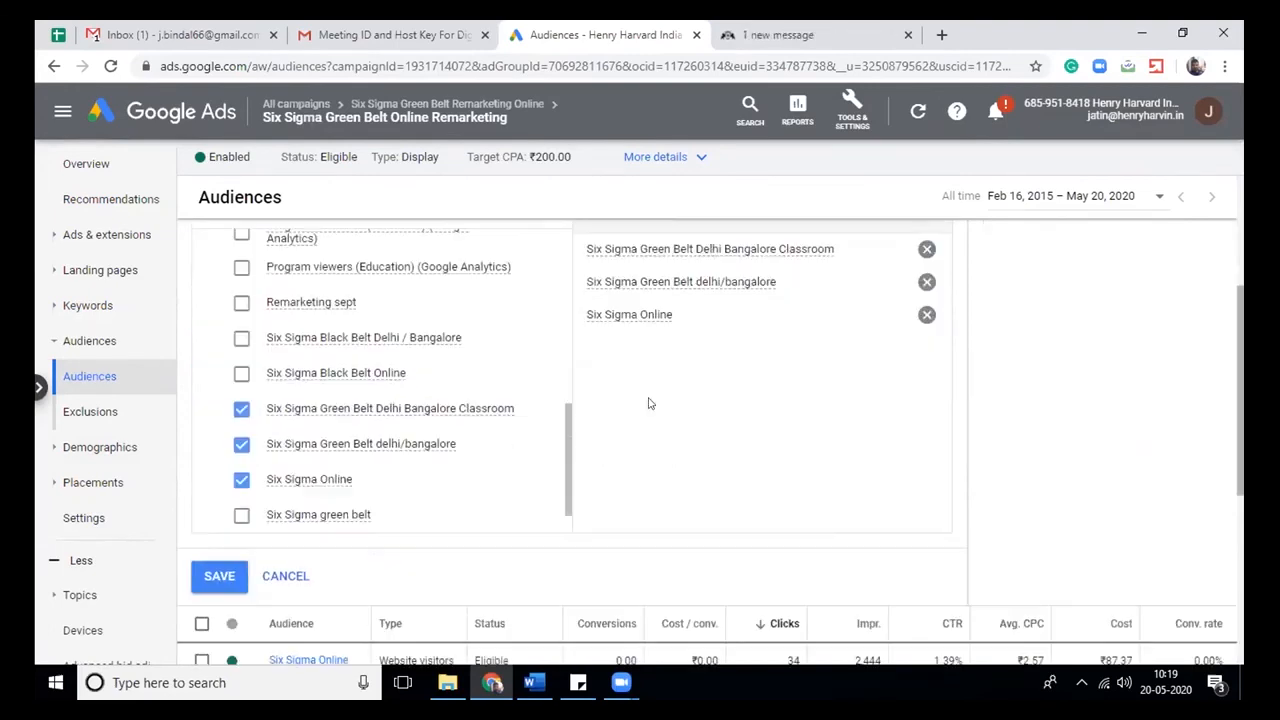
click(241, 514)
drag(1241, 340, 1239, 460)
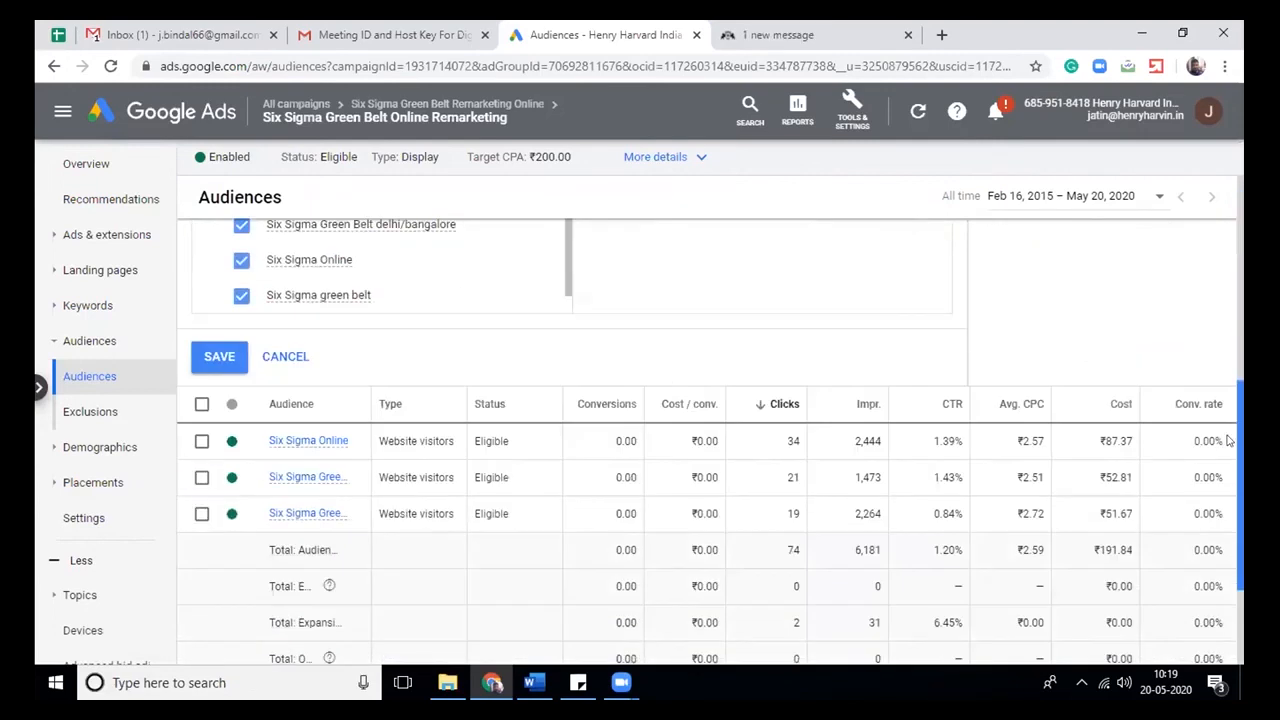
click(213, 352)
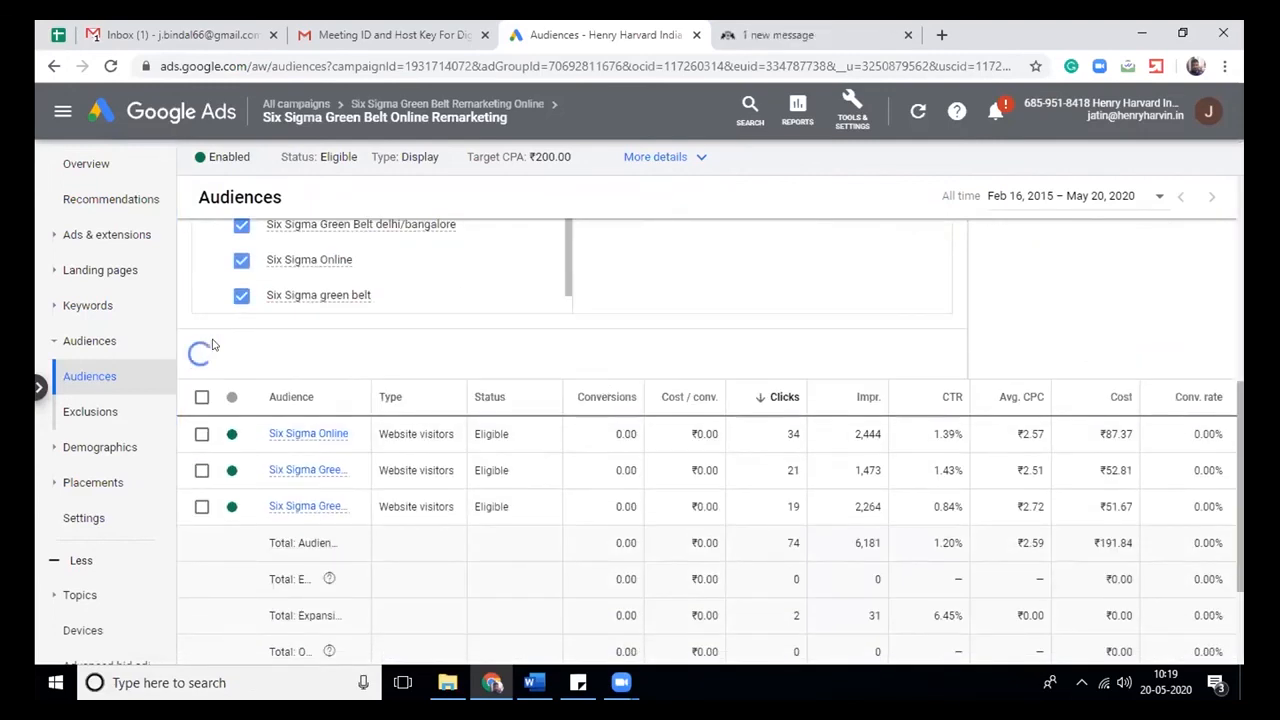